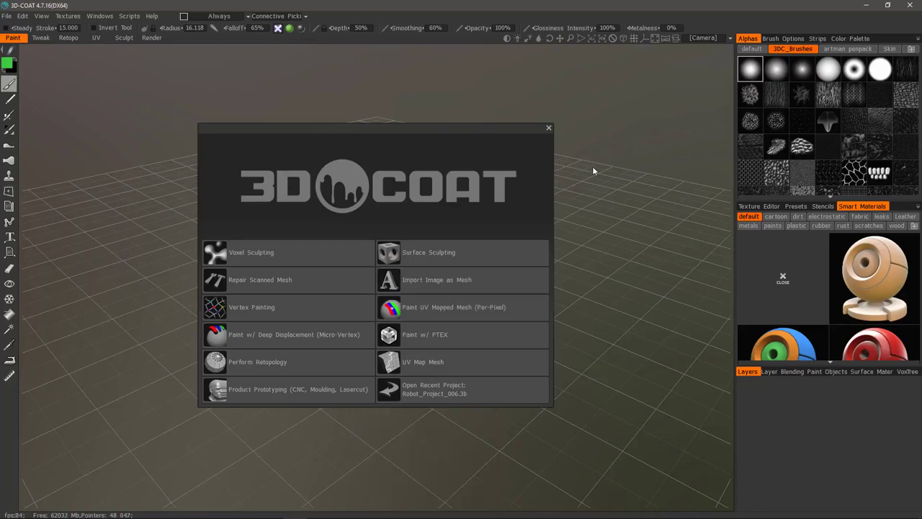
- Close the start screen and browse the File > Import submenu
click(549, 130)
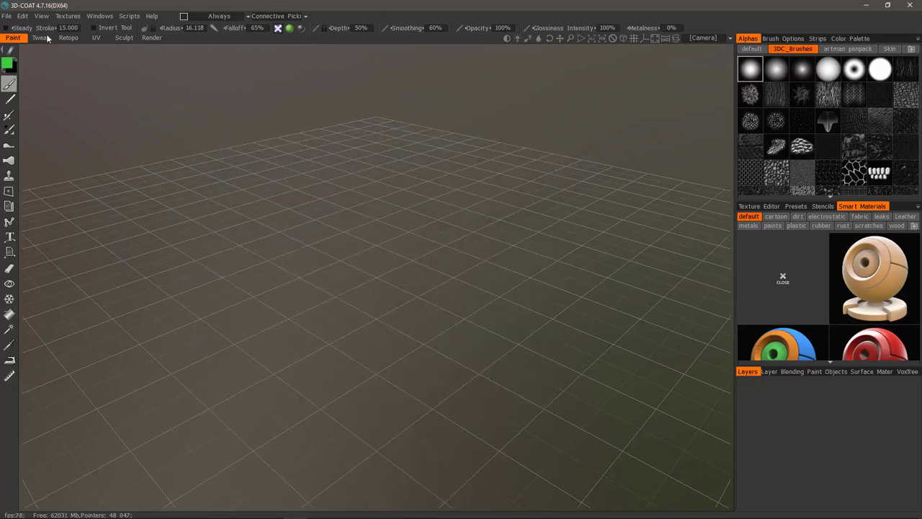
click(8, 16)
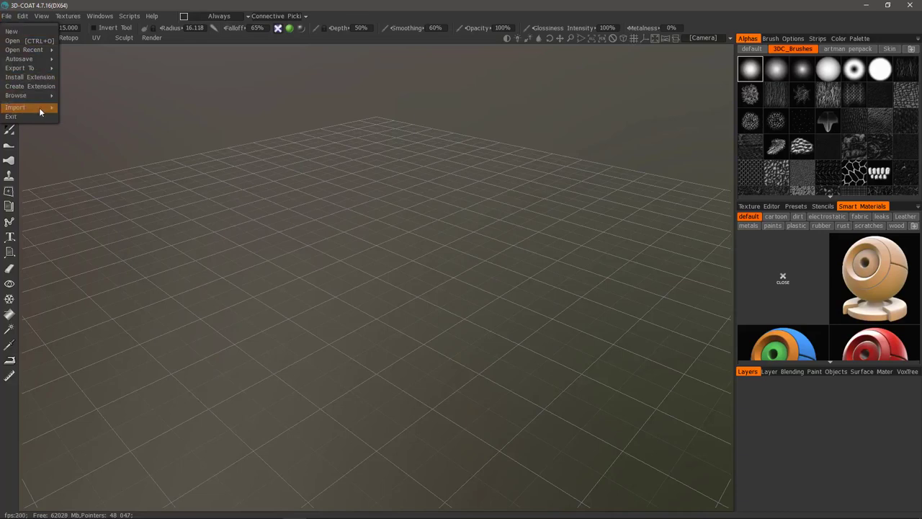
mouse_move(36, 106)
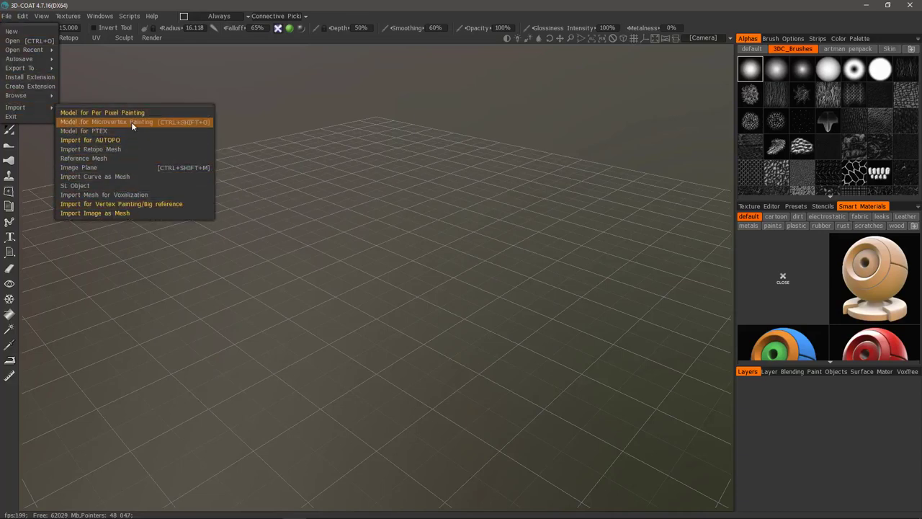
- Preview the Per-Pixel UV Mapped Mesh new-scene choices, close them, and reach File > Open Recent
click(13, 32)
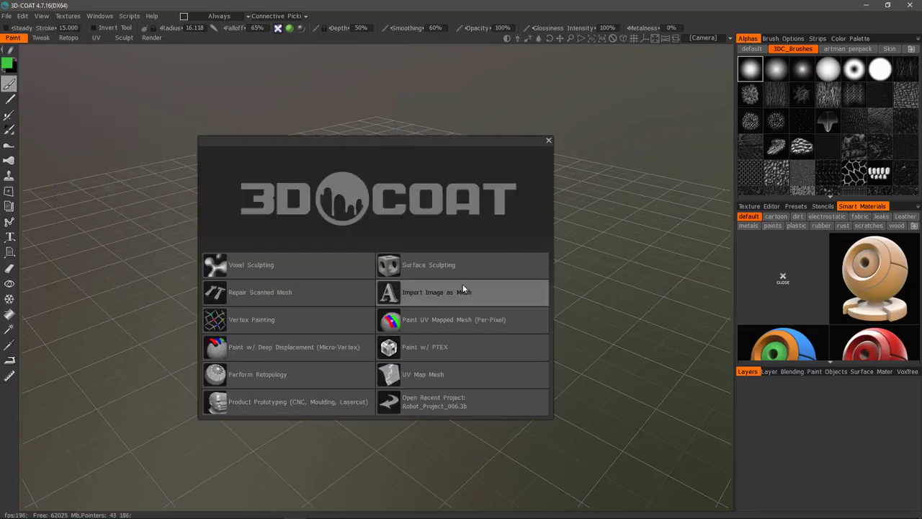
click(447, 320)
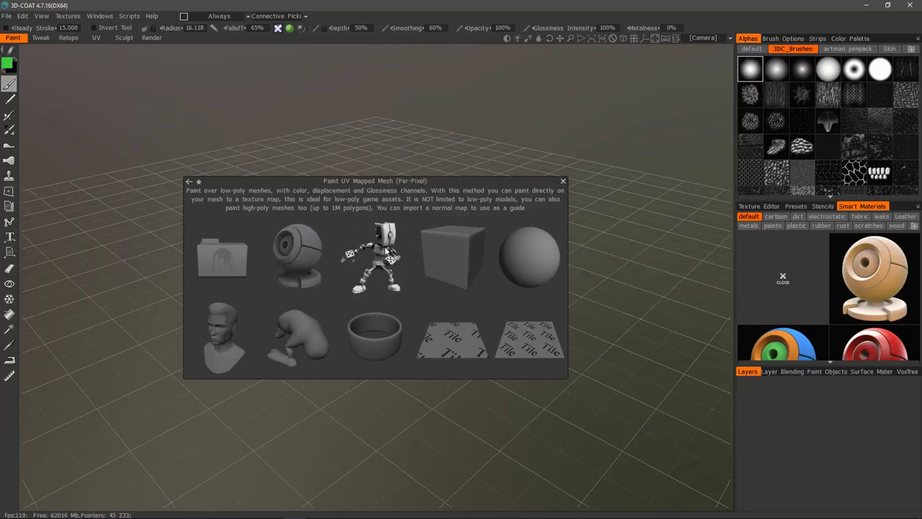
click(564, 180)
click(5, 16)
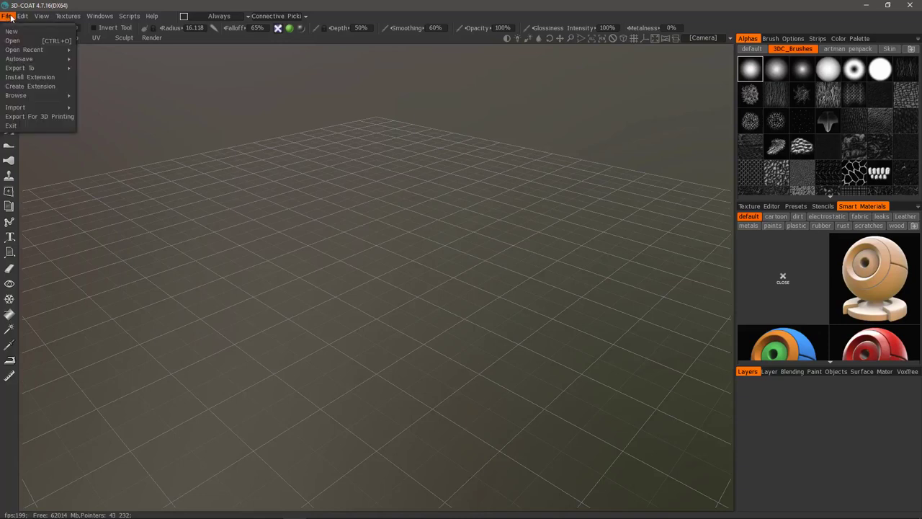
mouse_move(44, 58)
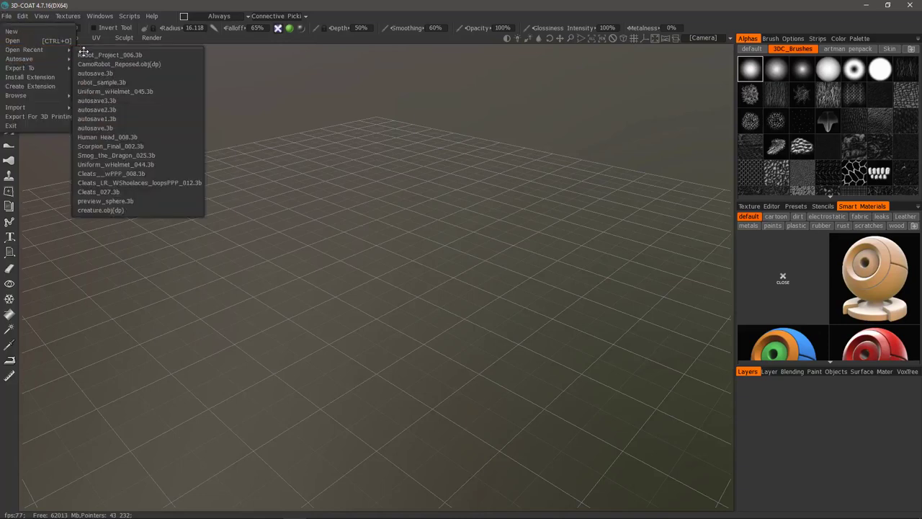
- Load Robot_Project_006.3b, view the stroke modes (E) and radial popup (Space), and set Radius to 14.552
click(109, 55)
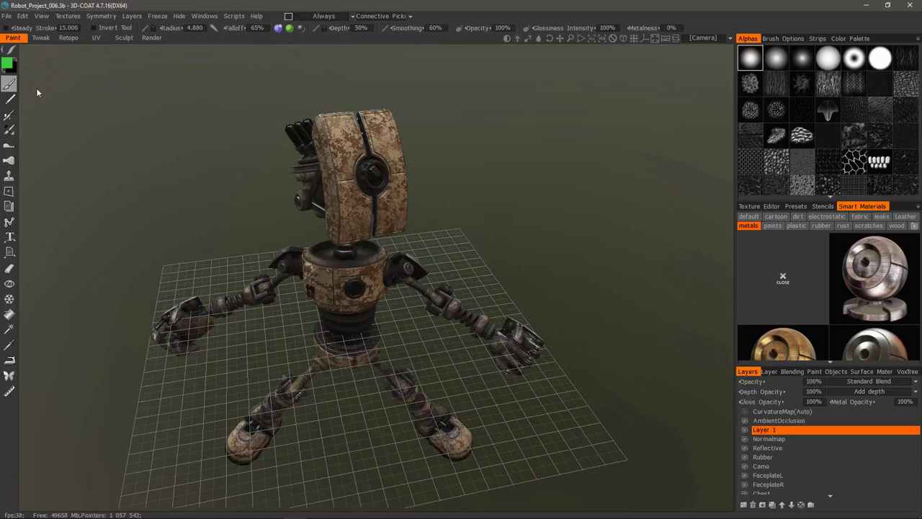
mouse_move(14, 54)
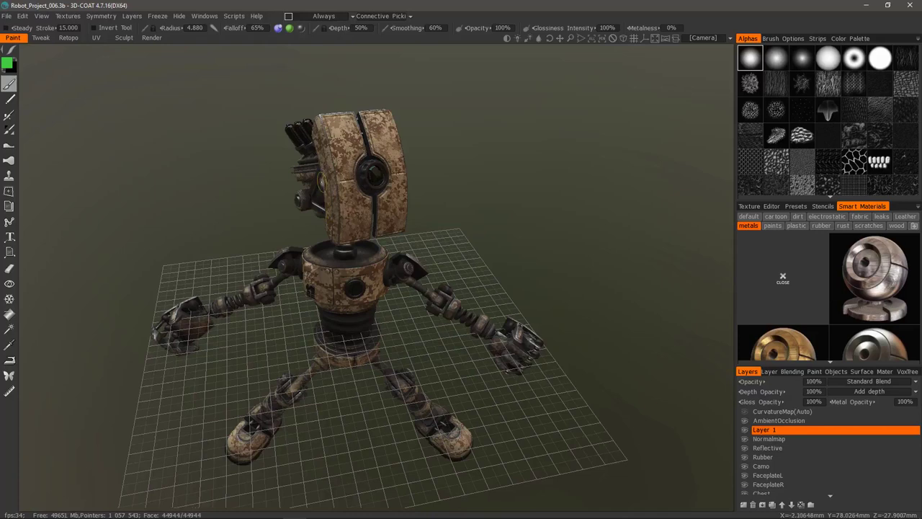
key(e)
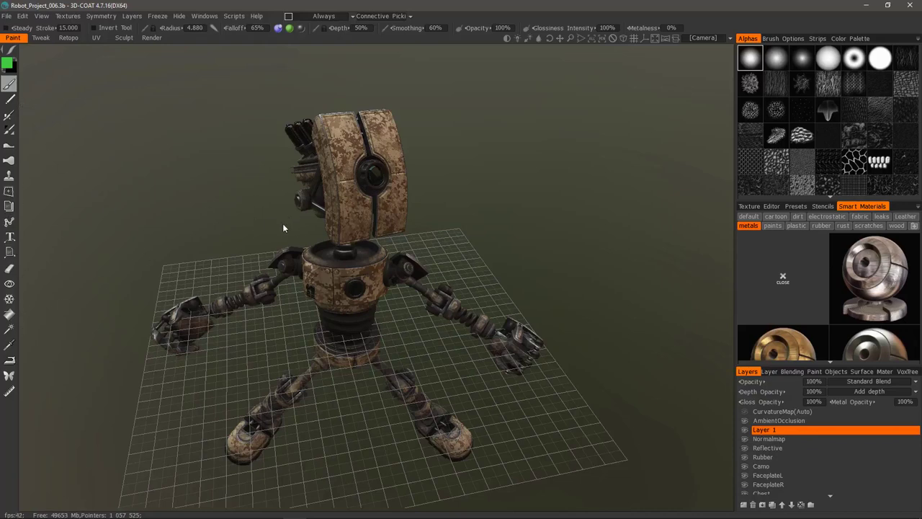
key(space)
- Pick the Color Operations tool and float its Tool Options and the Texture Editor over the viewport
click(10, 132)
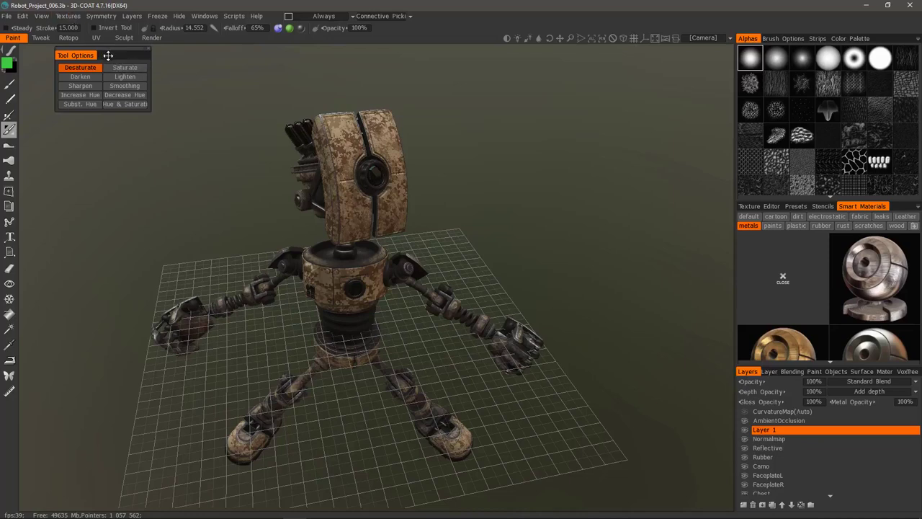
drag(109, 56, 552, 106)
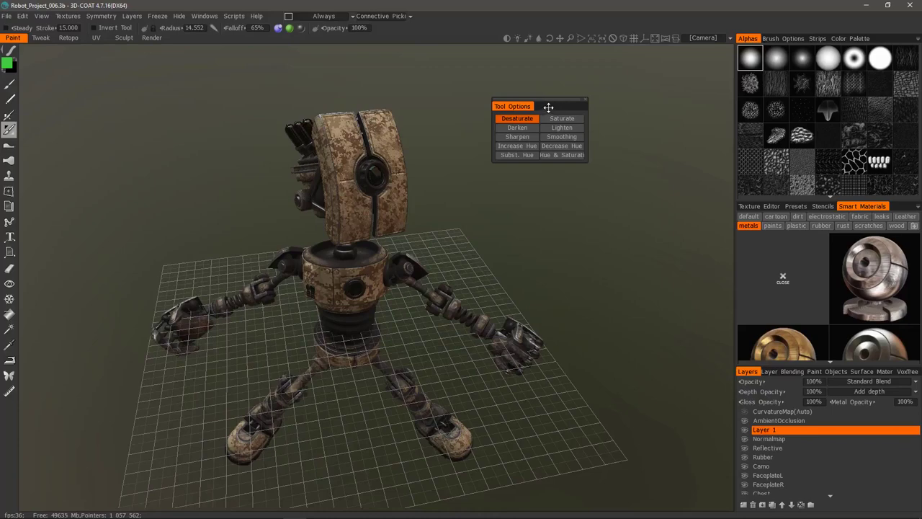
drag(547, 108, 130, 158)
drag(759, 207, 582, 192)
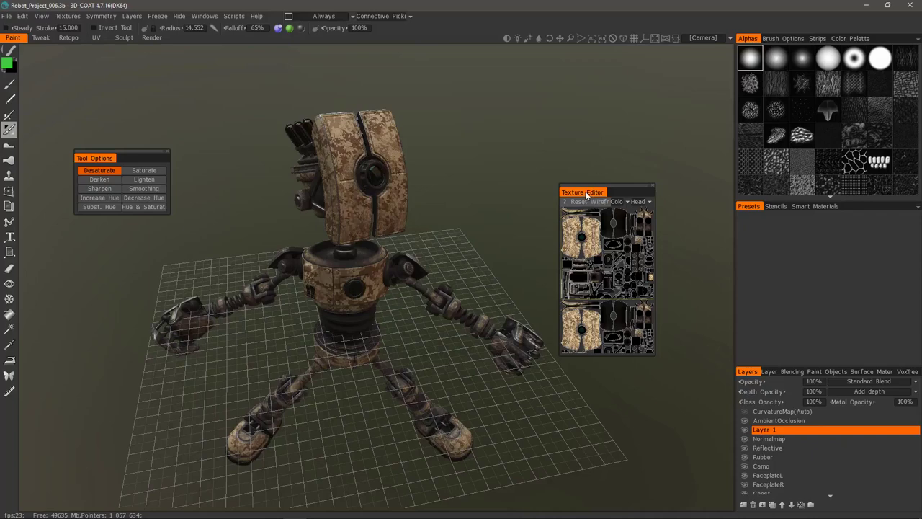
- Try docking the Texture Editor right and left, float it again, and widen the right-hand panels
drag(602, 194, 738, 223)
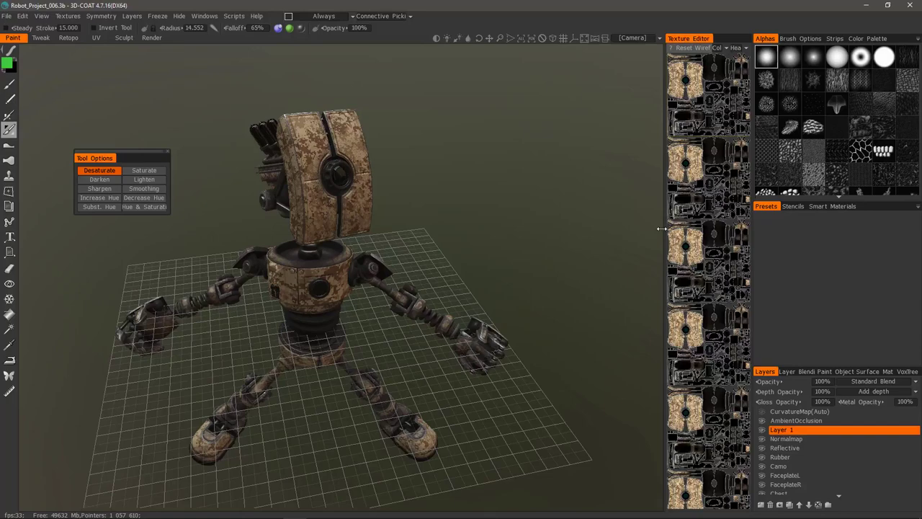
drag(662, 229, 400, 248)
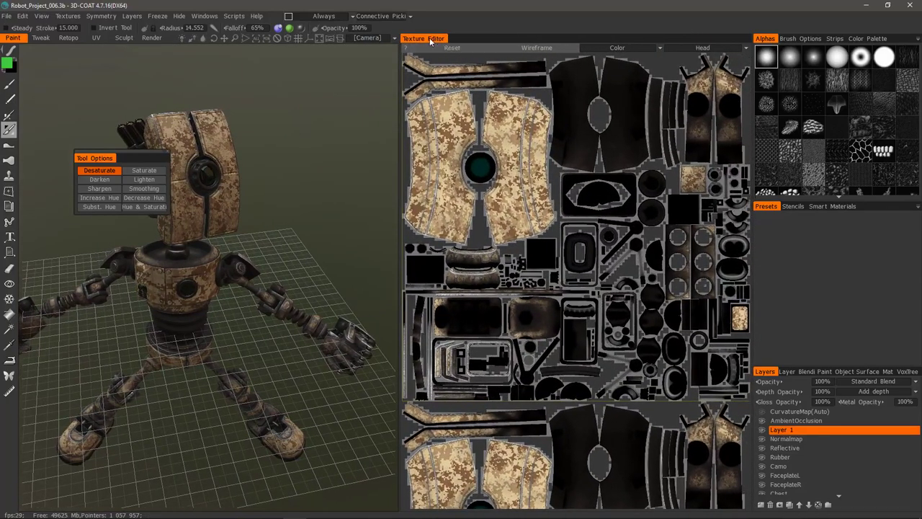
drag(430, 42, 1, 175)
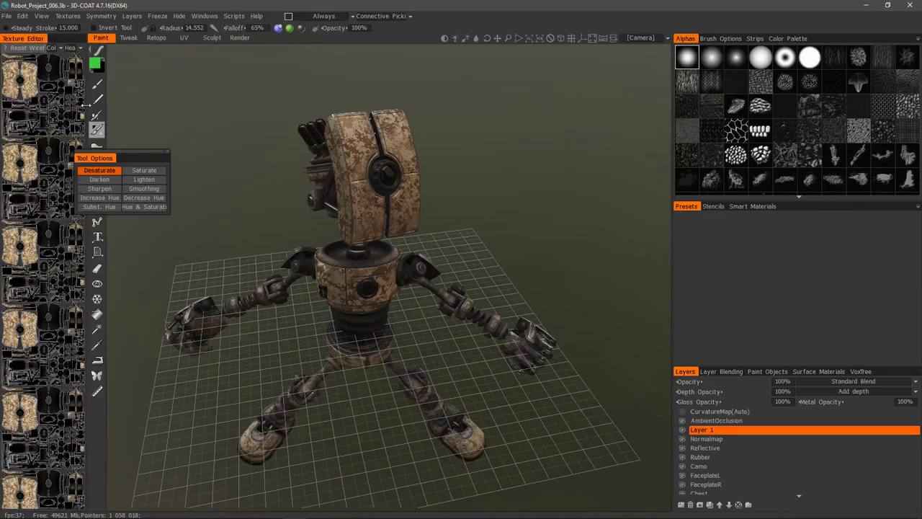
drag(86, 106, 323, 126)
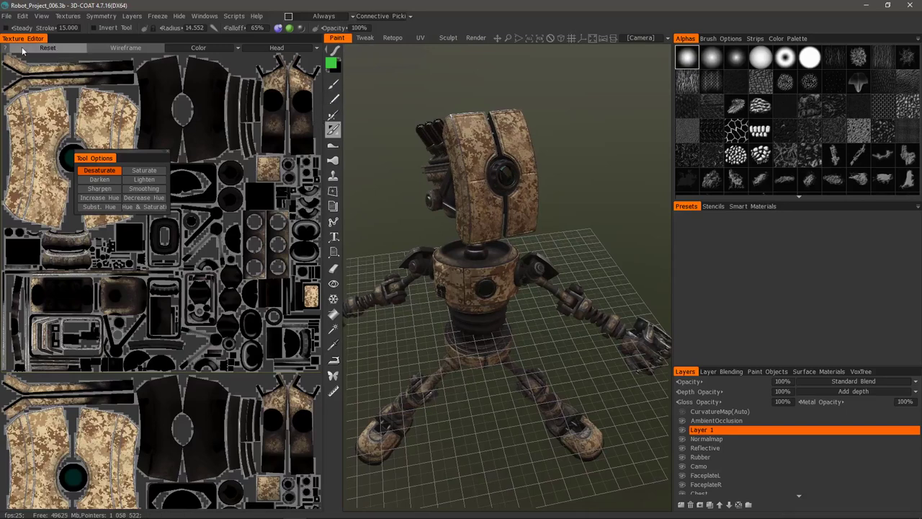
drag(25, 39, 396, 196)
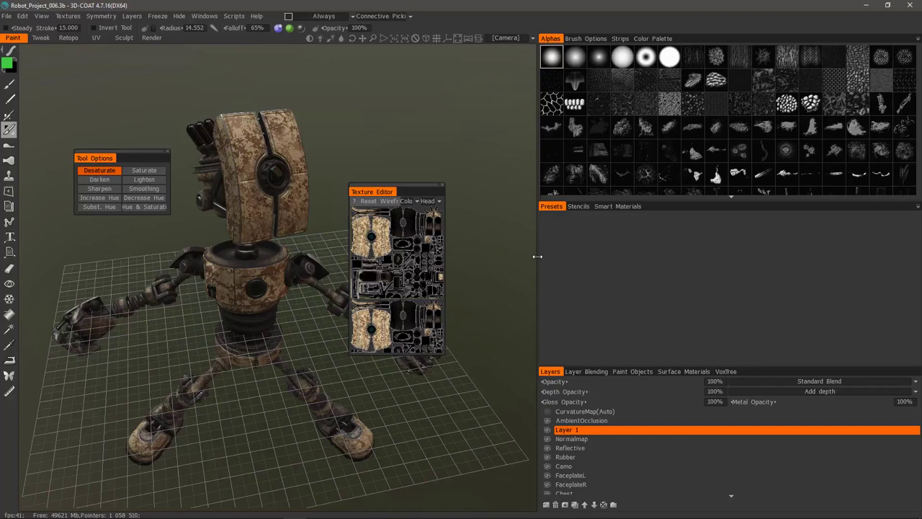
drag(537, 256, 421, 262)
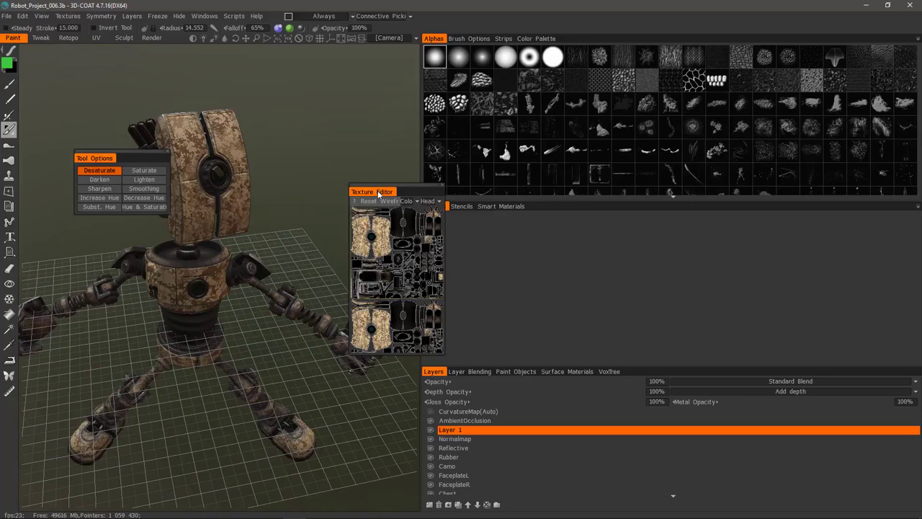
- Move Alphas beside Smart Materials, dock Tool Options next to Brush Options, and put Strips beside Alphas
drag(375, 193, 307, 47)
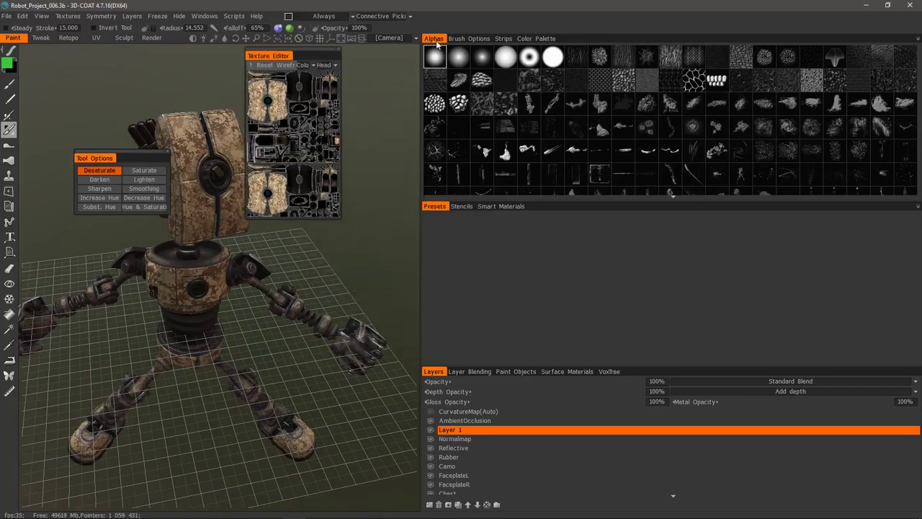
drag(436, 45, 535, 211)
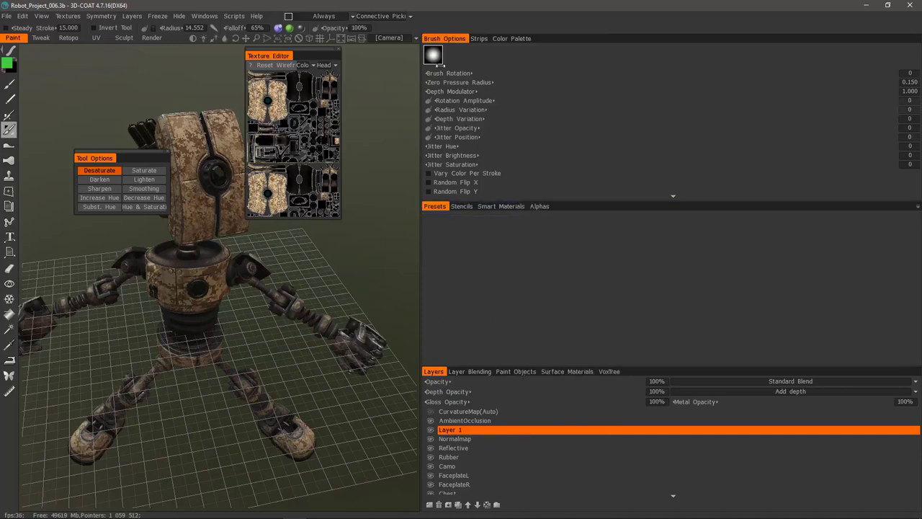
mouse_move(454, 43)
mouse_down()
mouse_move(582, 210)
mouse_move(736, 234)
mouse_move(910, 221)
mouse_move(795, 218)
mouse_up()
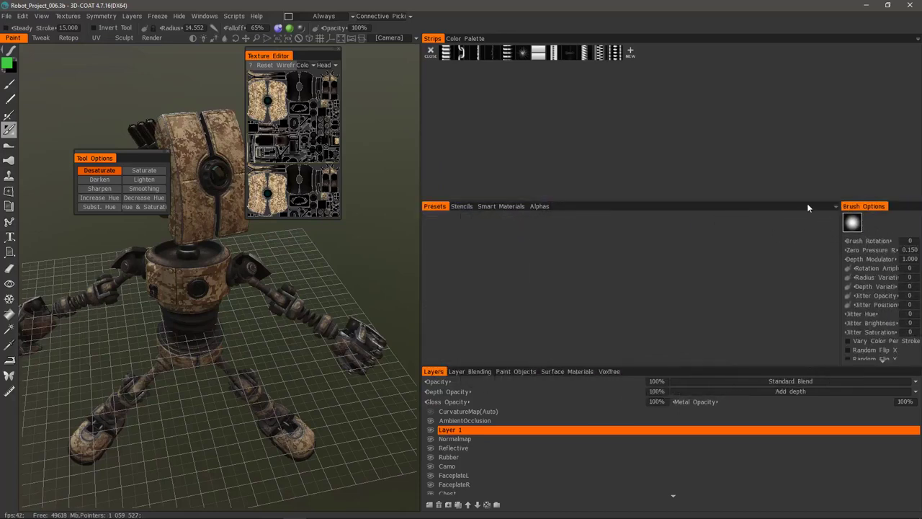
mouse_move(91, 163)
mouse_down()
mouse_move(769, 211)
mouse_move(782, 220)
mouse_move(758, 268)
mouse_move(685, 281)
mouse_move(696, 283)
mouse_up()
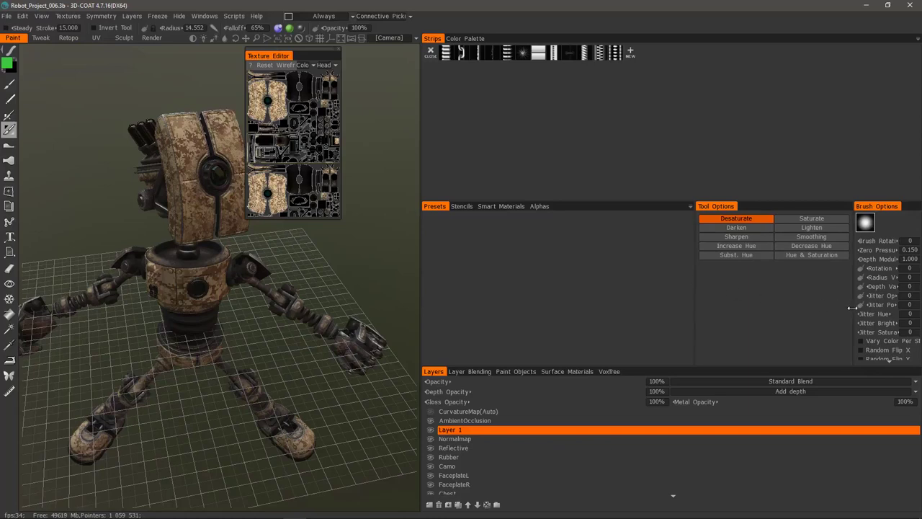
drag(852, 307, 811, 311)
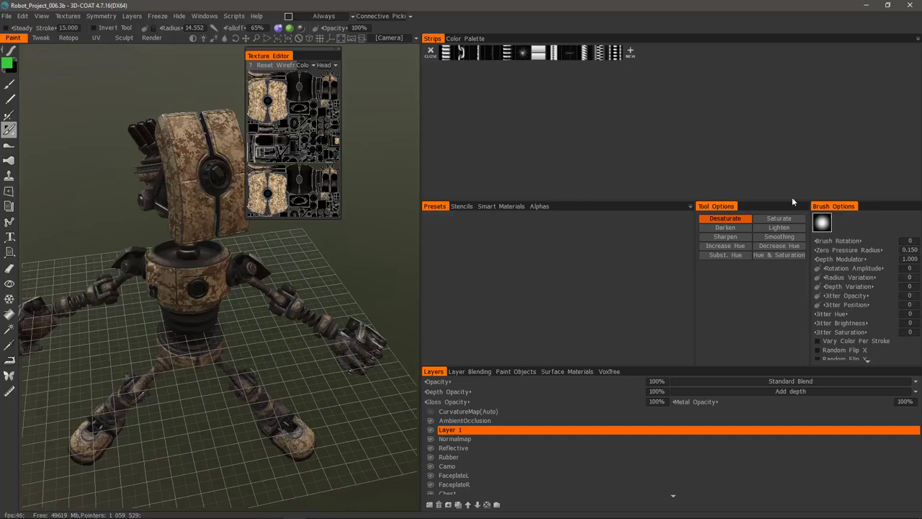
click(538, 208)
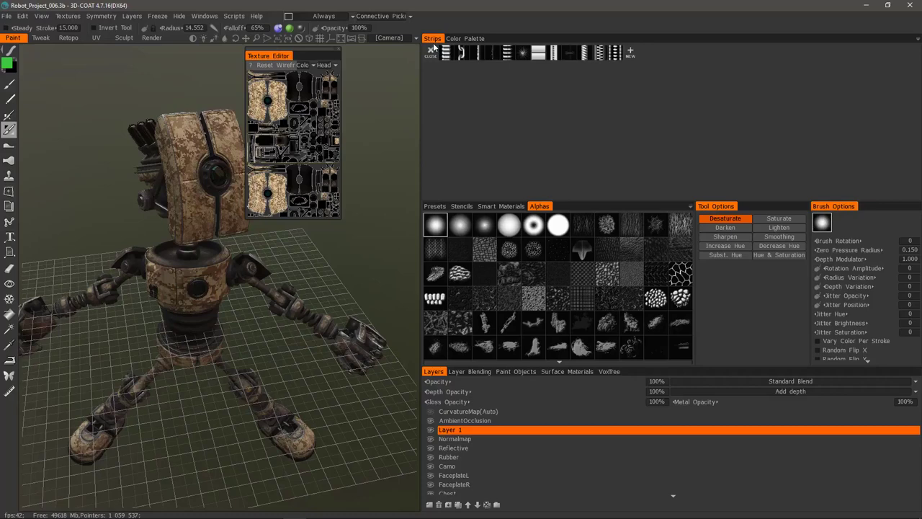
drag(433, 48, 576, 235)
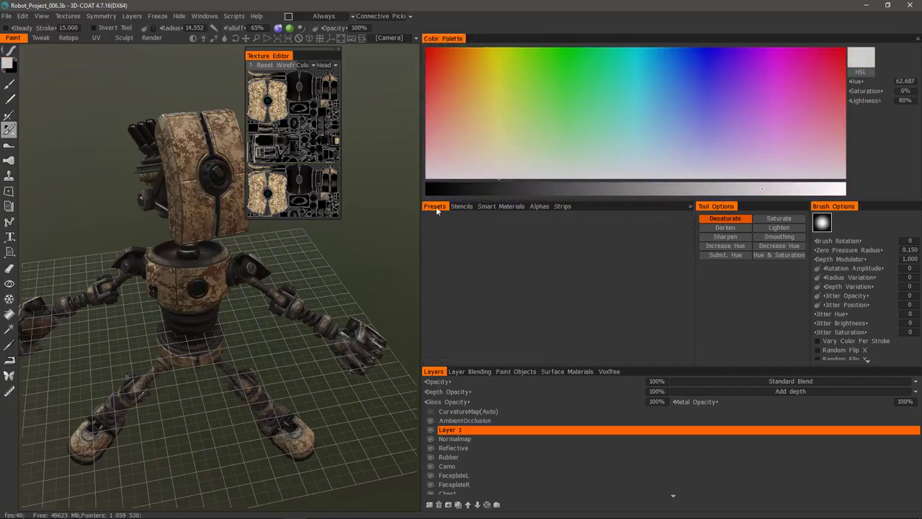
- Float the Presets panel, try Triangular, Bar, Round and Quad palette styles, then pick Image (sky.jpg)
drag(436, 206, 714, 276)
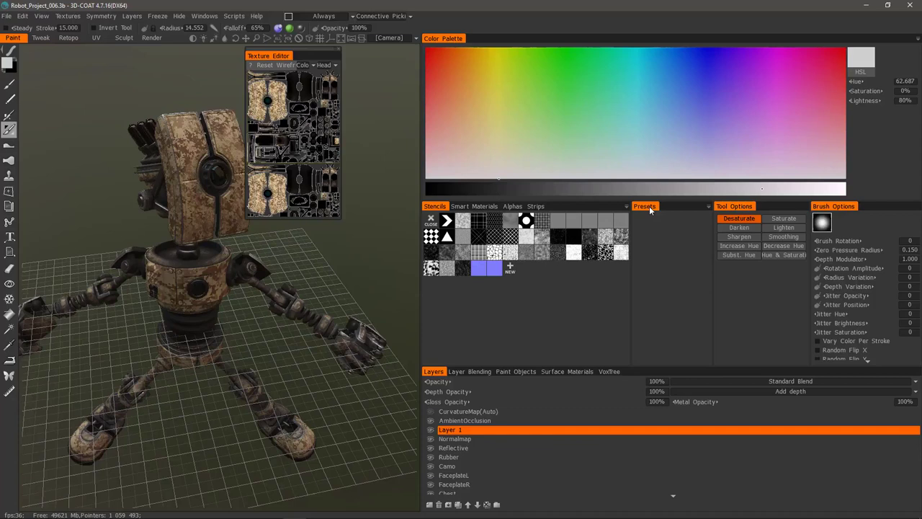
drag(648, 208, 567, 220)
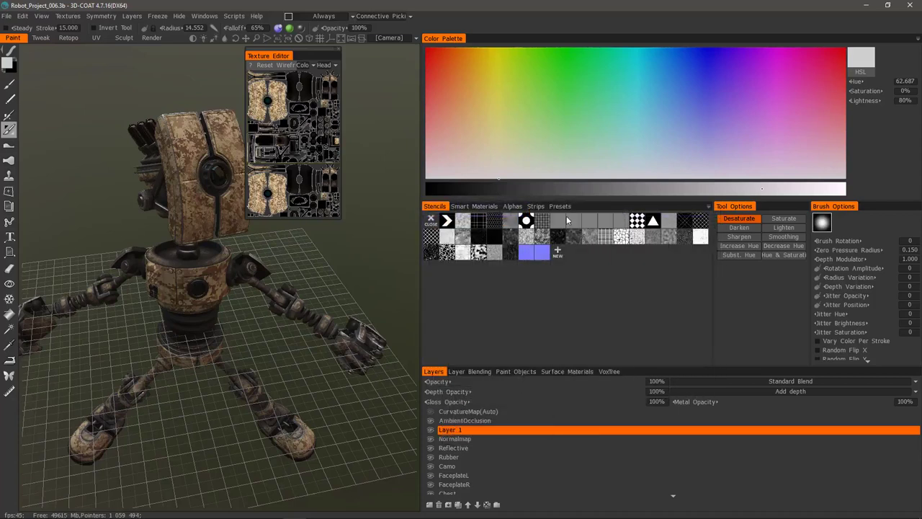
click(918, 40)
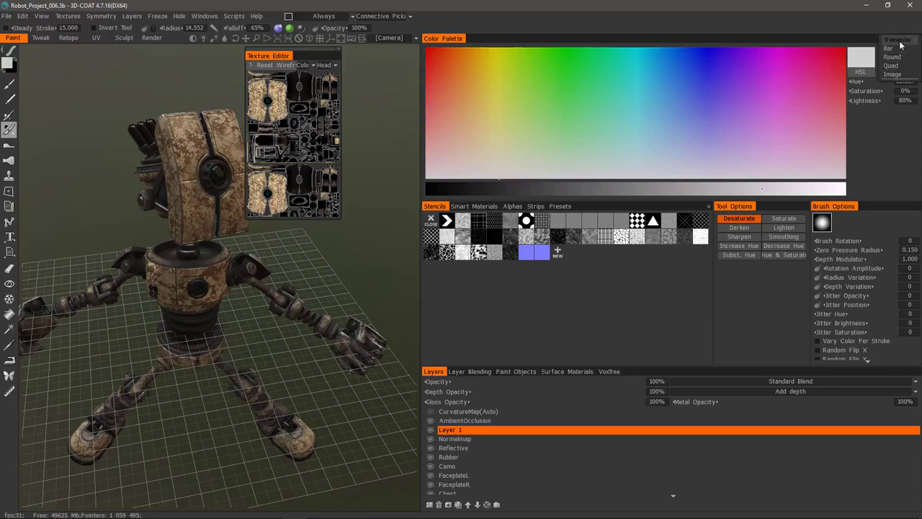
click(900, 42)
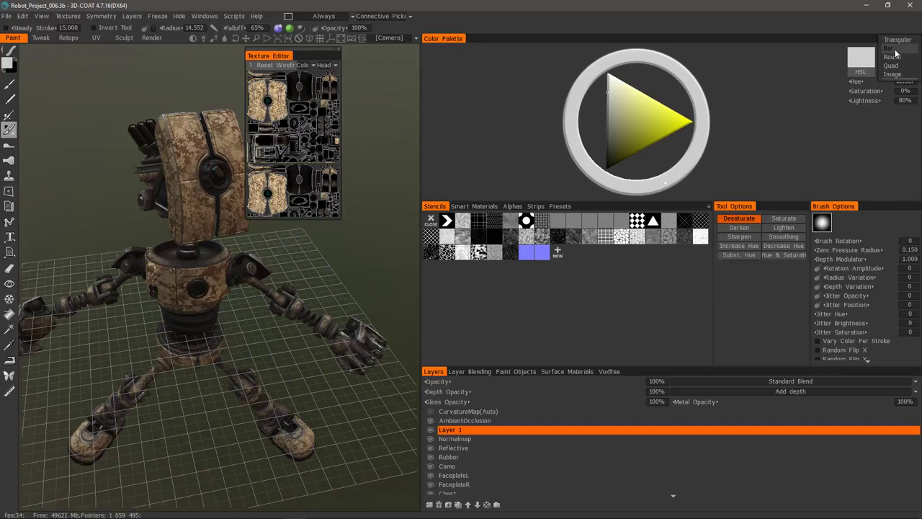
click(899, 48)
click(892, 57)
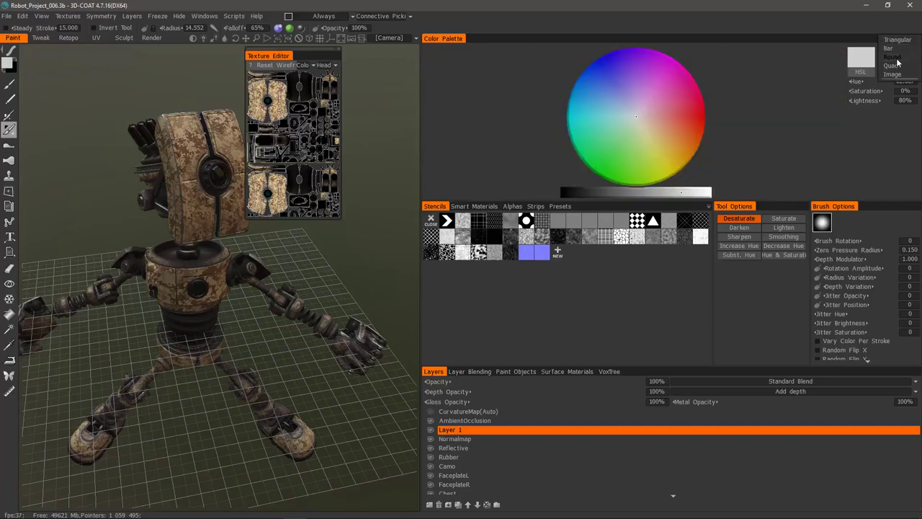
click(891, 66)
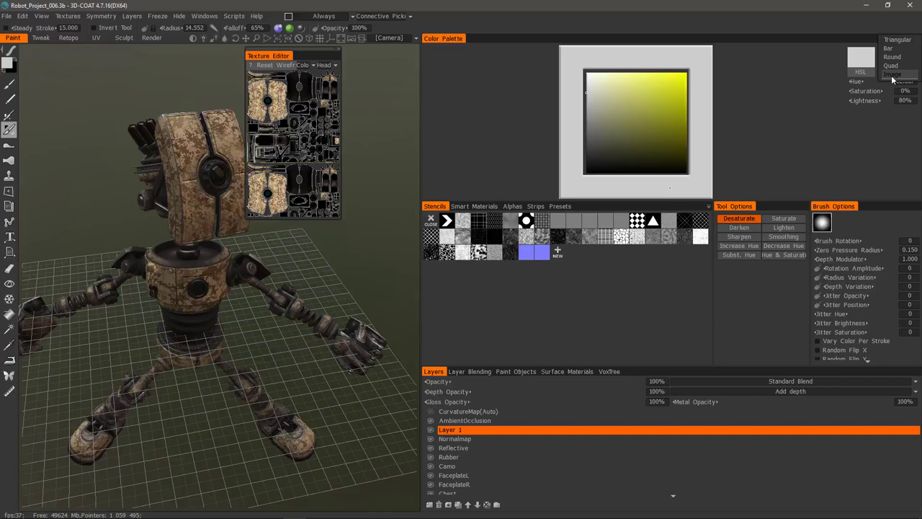
click(894, 75)
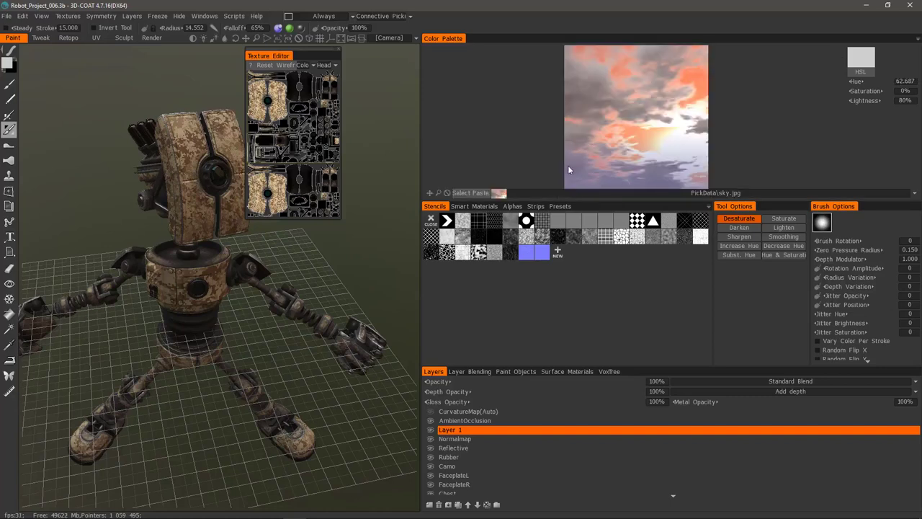
click(531, 193)
- Dock the Texture Editor beside the Color Palette and give Surface Materials its own panel
drag(267, 61, 495, 47)
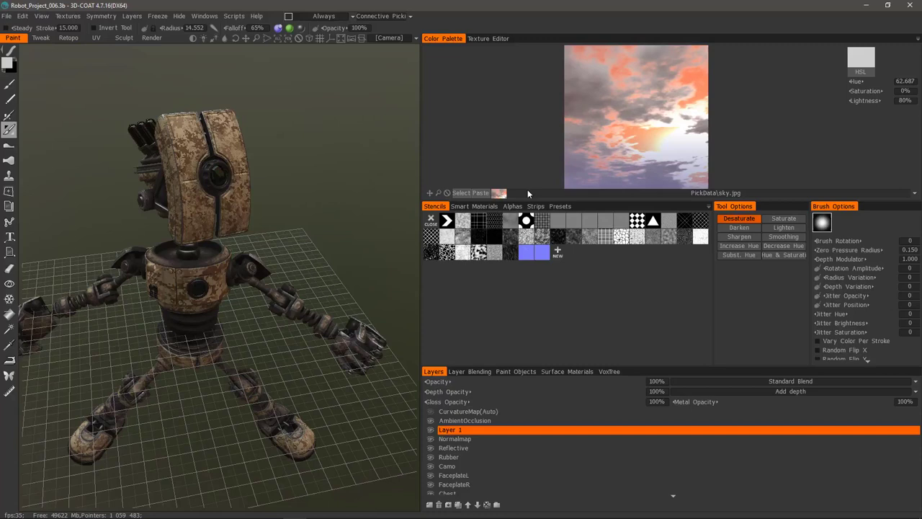
click(560, 372)
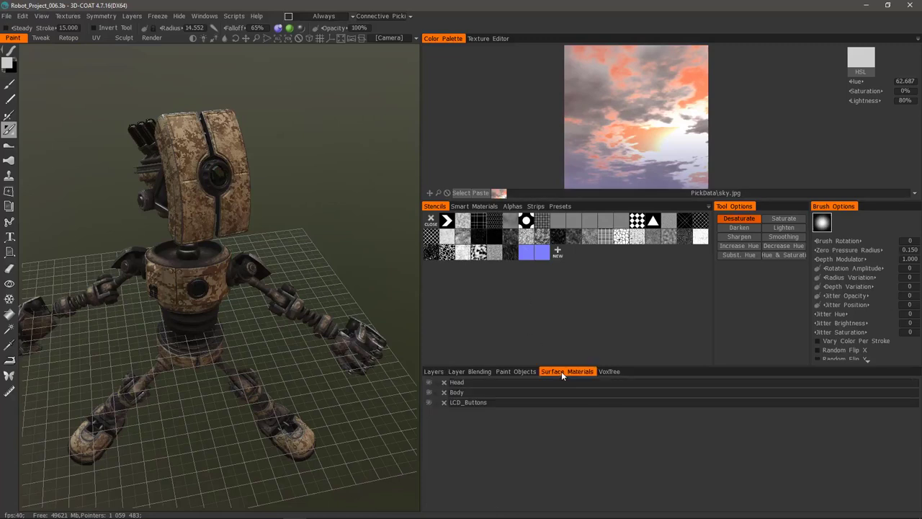
drag(559, 371, 908, 405)
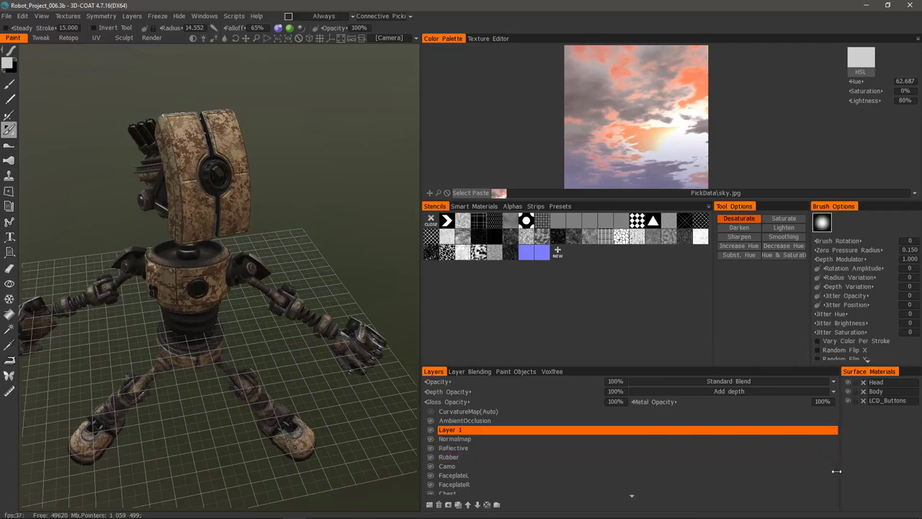
drag(840, 469, 800, 466)
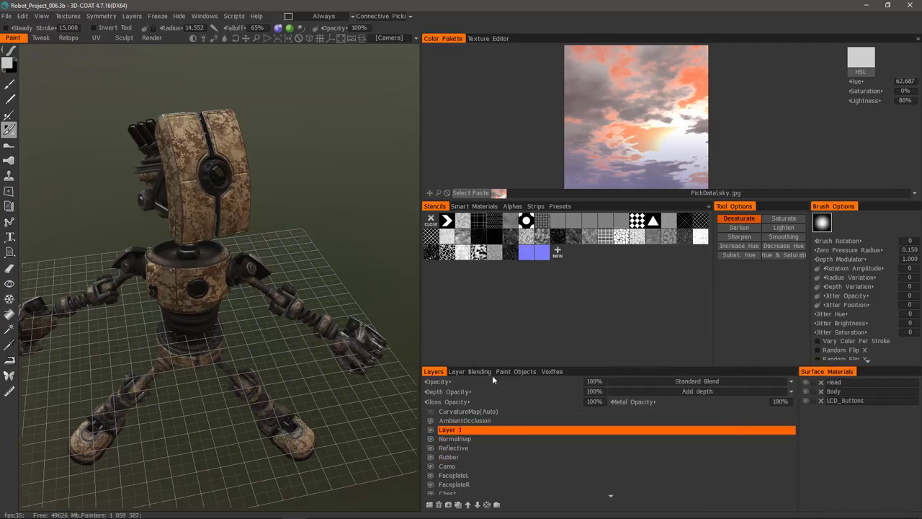
- Dock Paint Objects and VoxTree as separate panels next to Layers
click(517, 373)
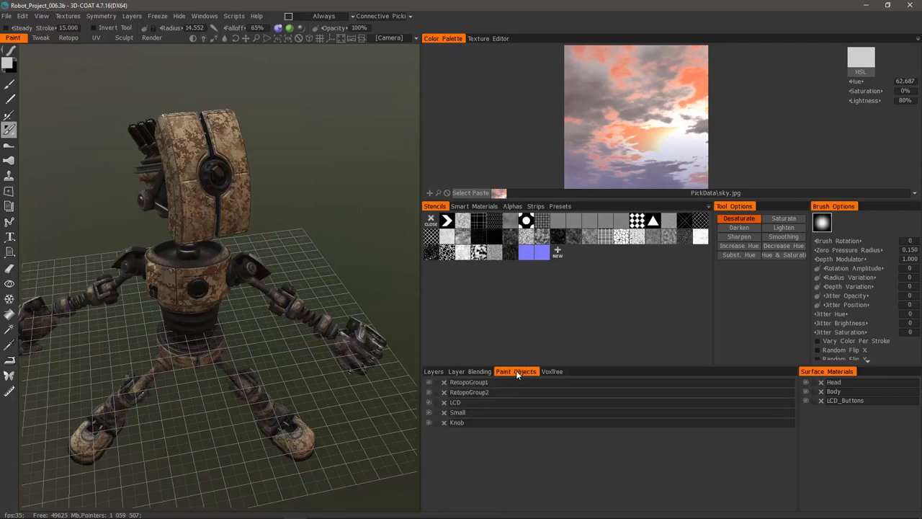
mouse_move(517, 373)
mouse_down()
mouse_move(622, 398)
mouse_move(670, 459)
mouse_move(656, 468)
mouse_up()
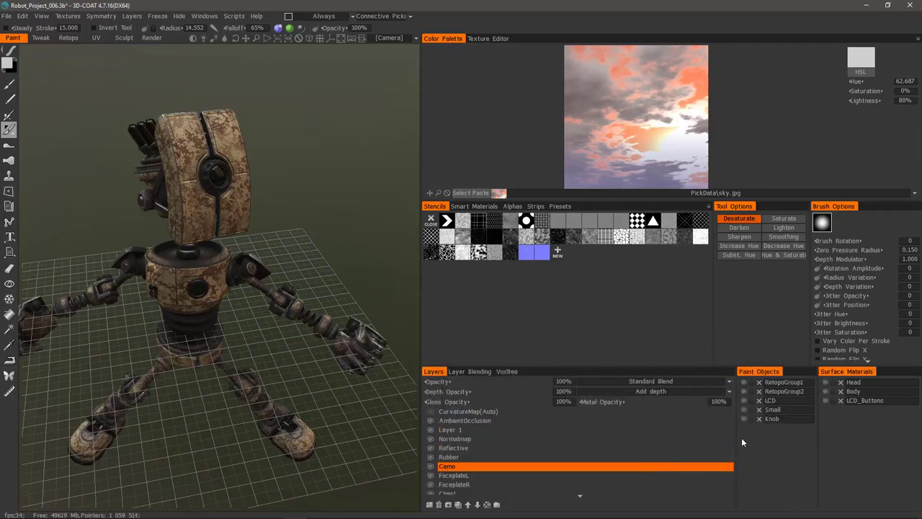
mouse_move(736, 441)
mouse_down()
mouse_move(671, 441)
mouse_move(687, 443)
mouse_up()
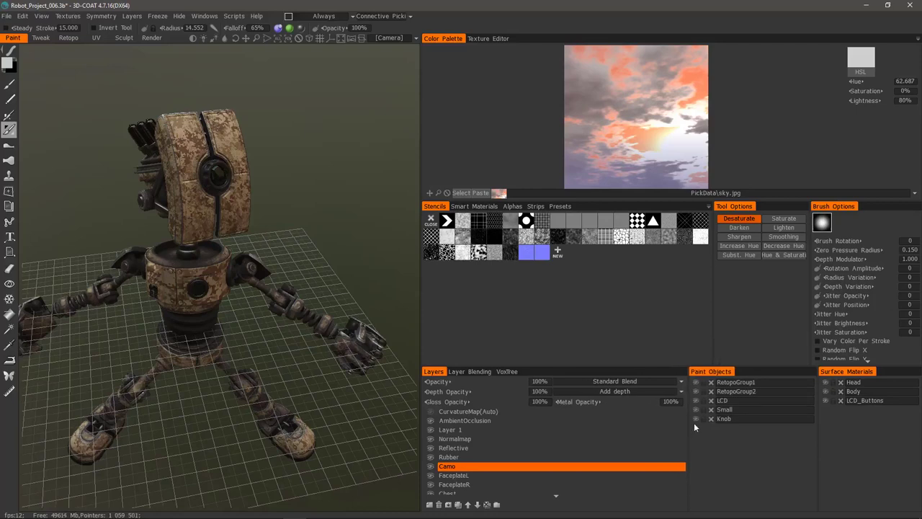
mouse_move(506, 372)
mouse_down()
mouse_move(656, 414)
mouse_move(656, 403)
mouse_move(633, 437)
mouse_up()
drag(674, 401, 685, 464)
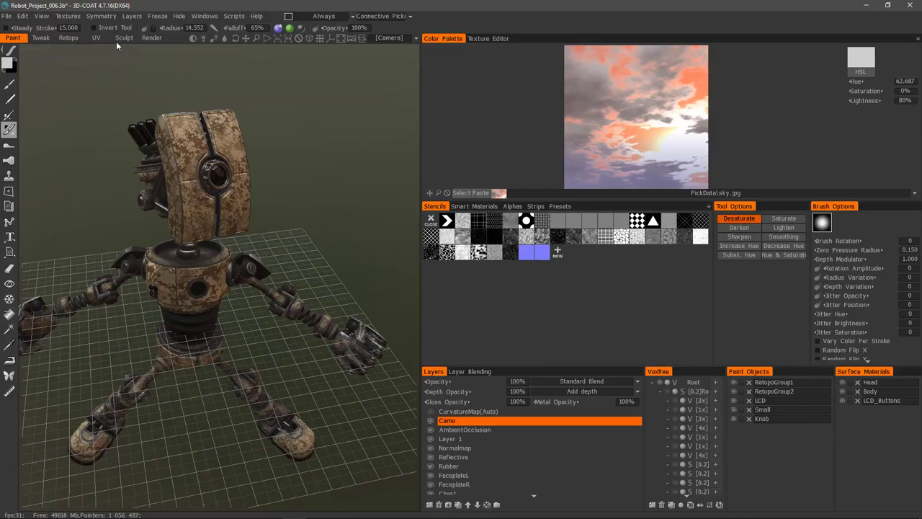
middle_drag(116, 41, 243, 315)
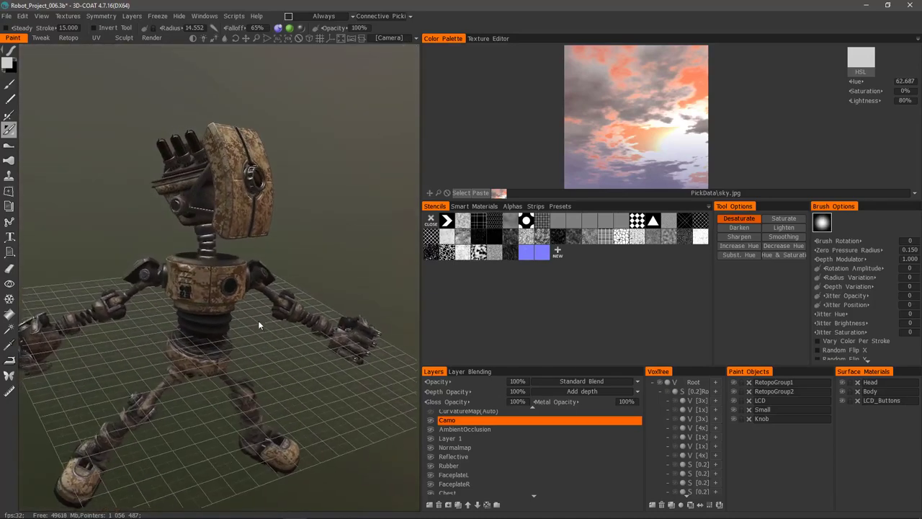
- Show and enlarge the Texture Editor on the Head UVs, peek at Strips, then return to Stencils
click(489, 39)
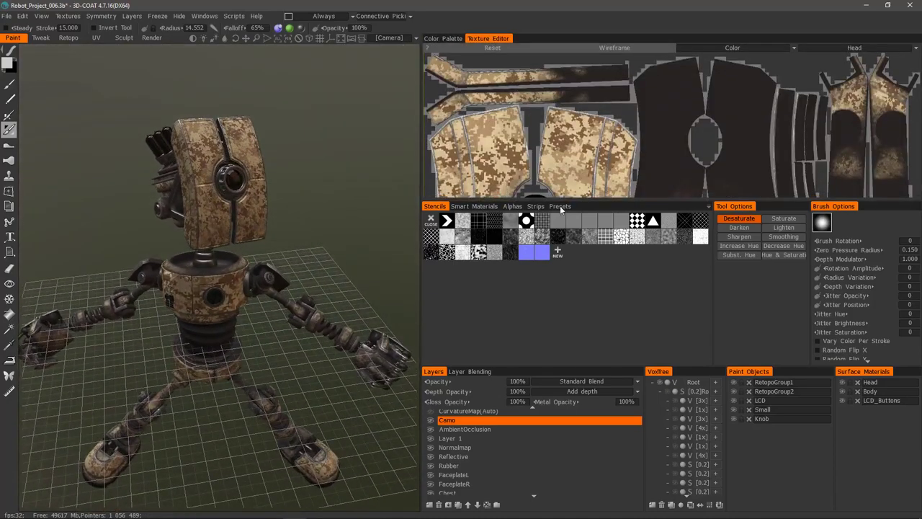
drag(565, 201, 560, 266)
middle_drag(569, 216, 538, 128)
mouse_move(317, 170)
middle_down()
mouse_move(302, 171)
mouse_move(287, 188)
mouse_move(299, 192)
mouse_move(288, 171)
mouse_move(310, 180)
middle_up()
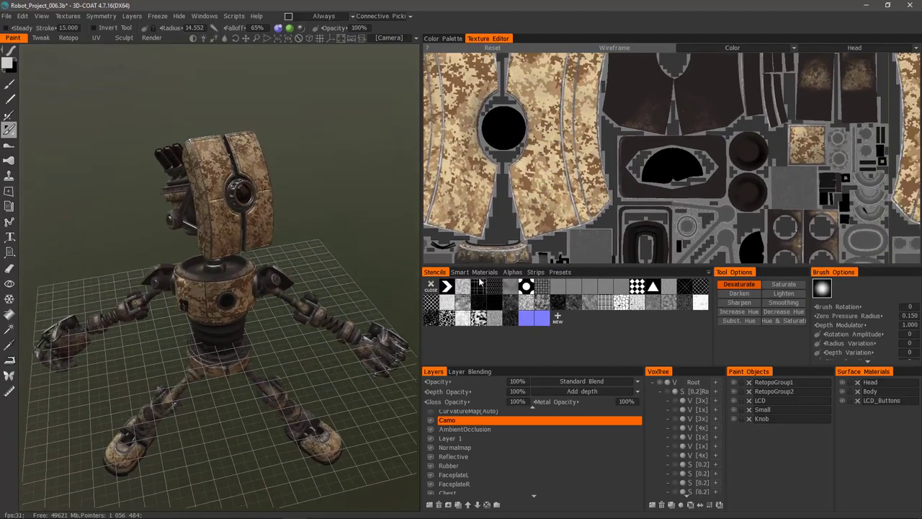
click(536, 273)
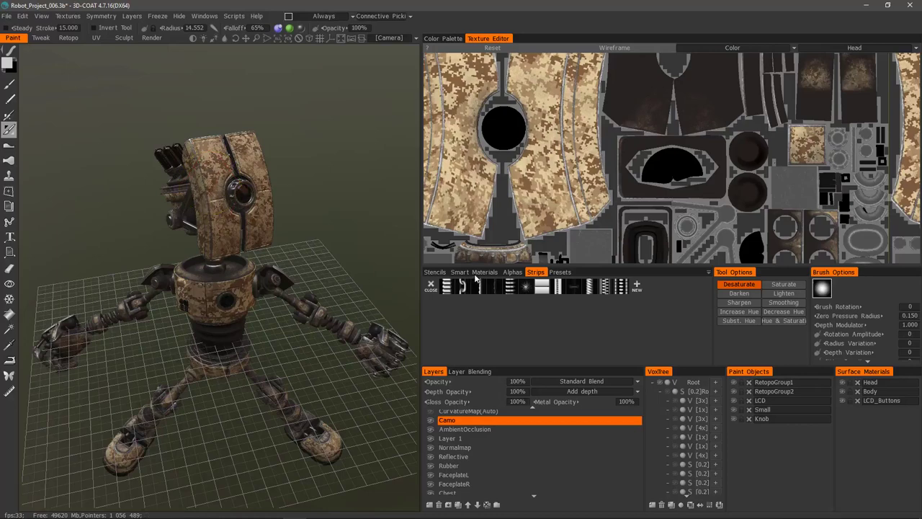
click(436, 272)
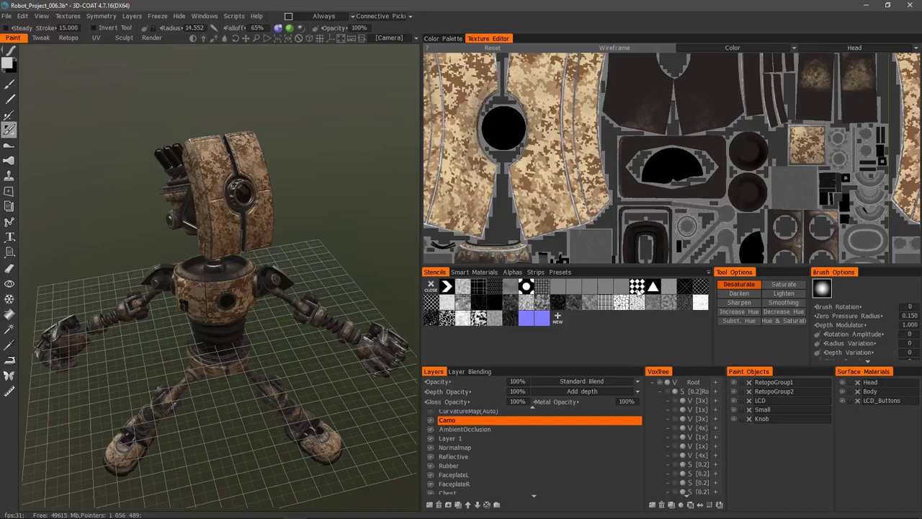
- Apply the checkerboard stencil, enlarge it, and shift it across the robot
click(638, 289)
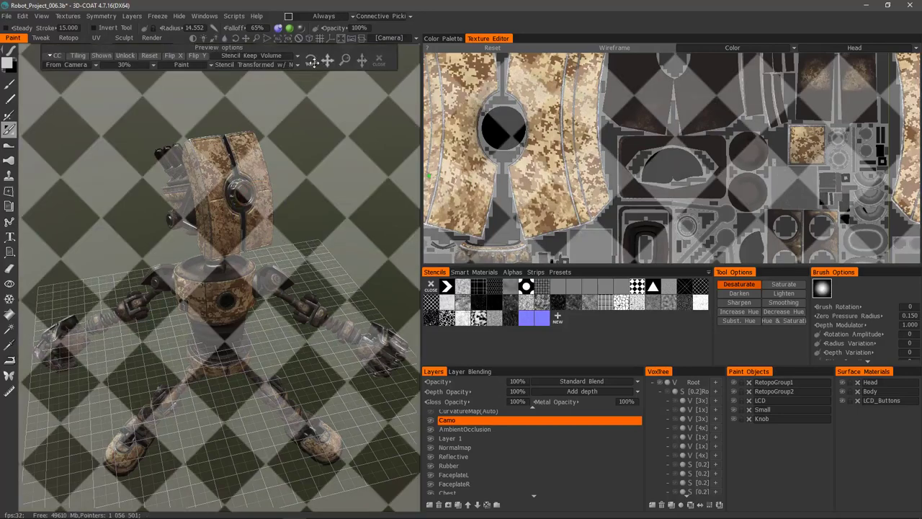
drag(215, 56, 212, 61)
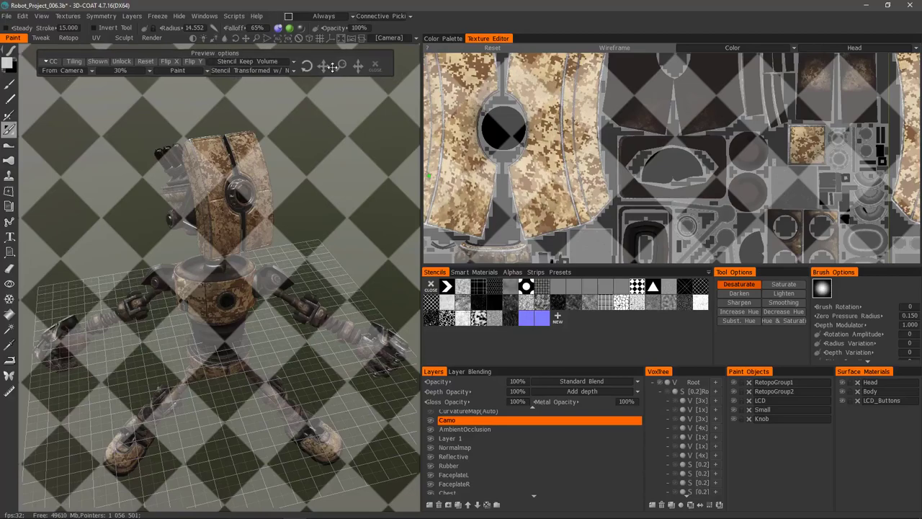
drag(338, 66, 404, 75)
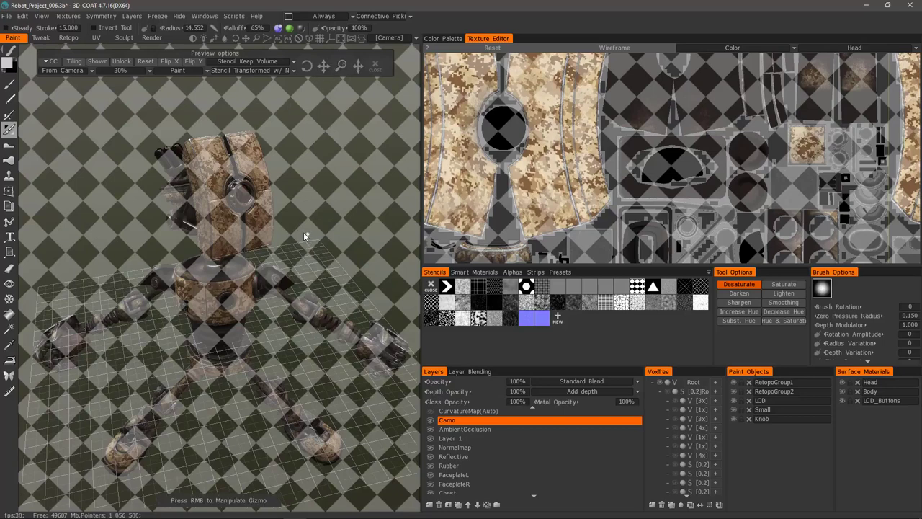
right_drag(307, 233, 206, 202)
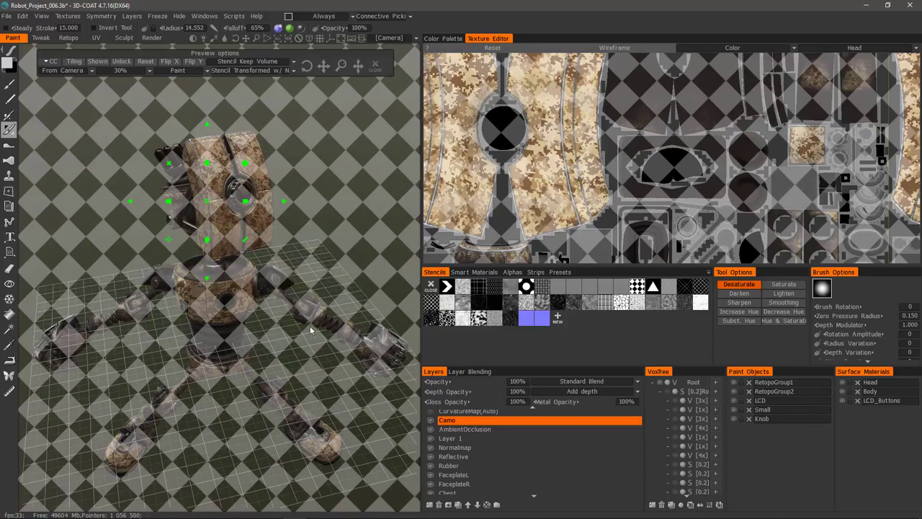
- Switch to the diagonal mesh stencil and paint the head's left side darker through it
click(431, 301)
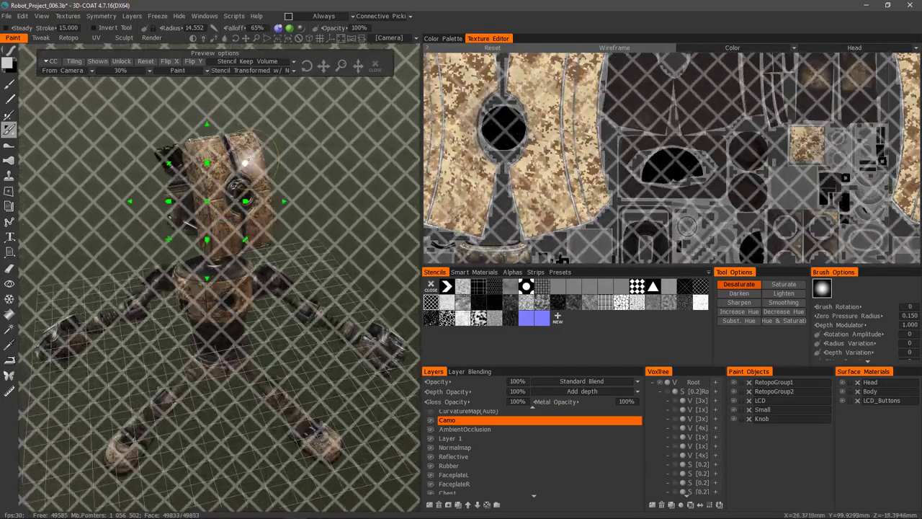
mouse_move(245, 245)
right_down()
mouse_move(234, 252)
mouse_move(241, 243)
mouse_move(206, 238)
right_up()
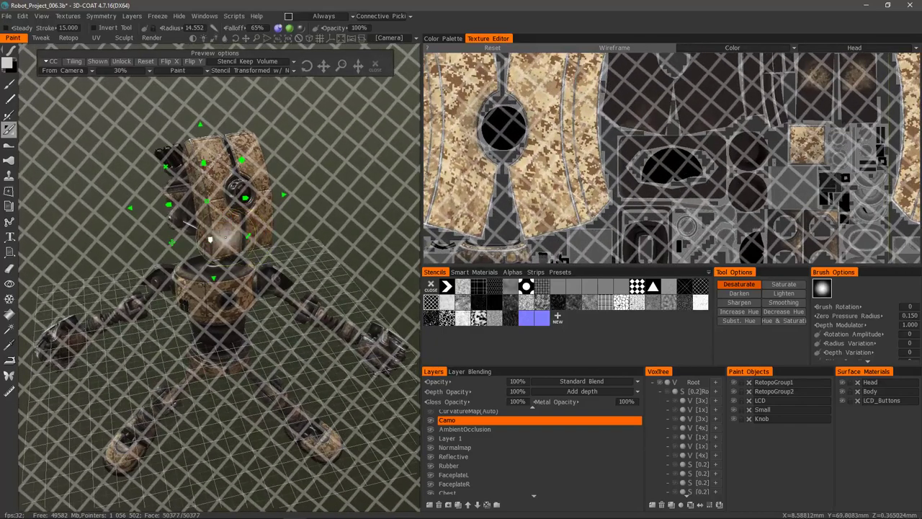
drag(166, 166, 165, 166)
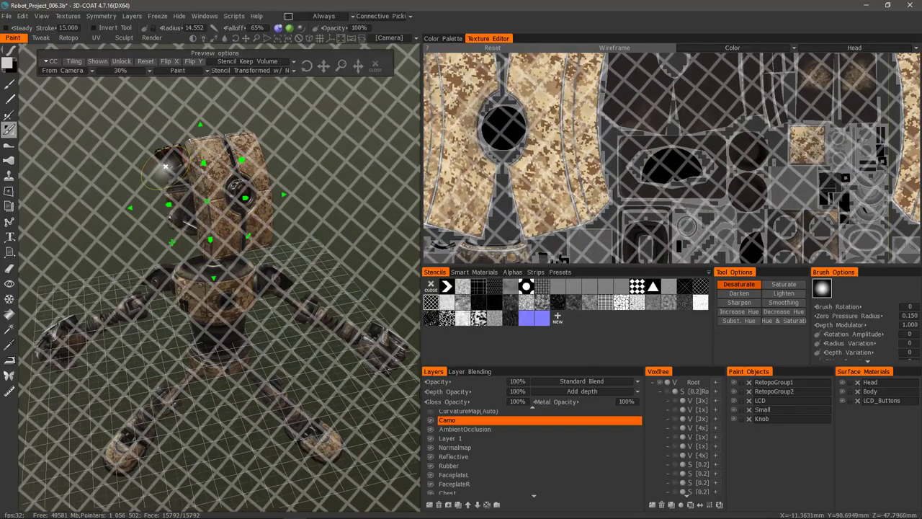
mouse_move(283, 197)
right_down()
mouse_move(291, 195)
mouse_move(283, 201)
right_up()
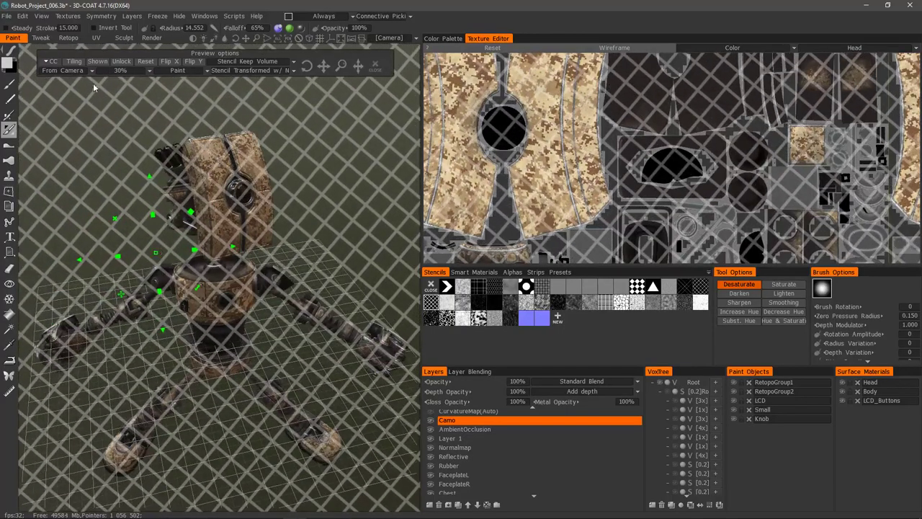
- Toggle stencil Tiling off and back on, and change projection from From Camera to Cube Mapping
click(75, 63)
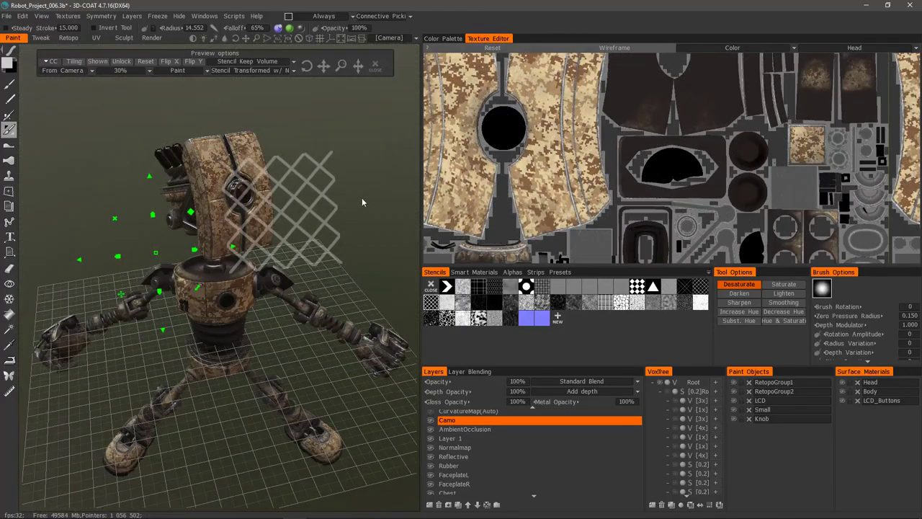
click(75, 62)
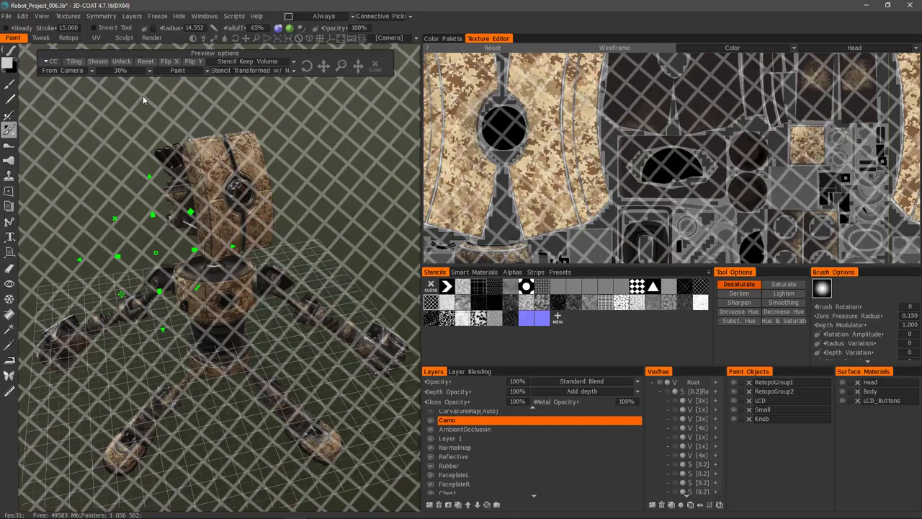
click(63, 73)
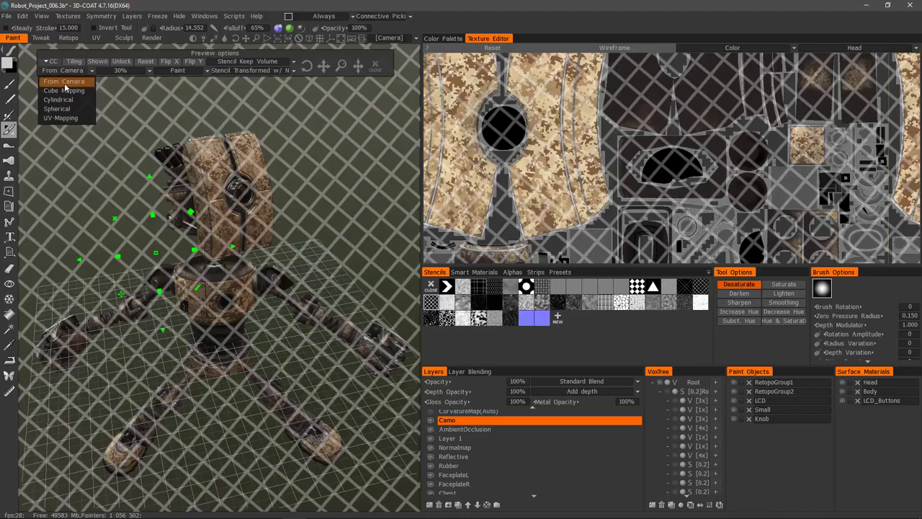
click(65, 90)
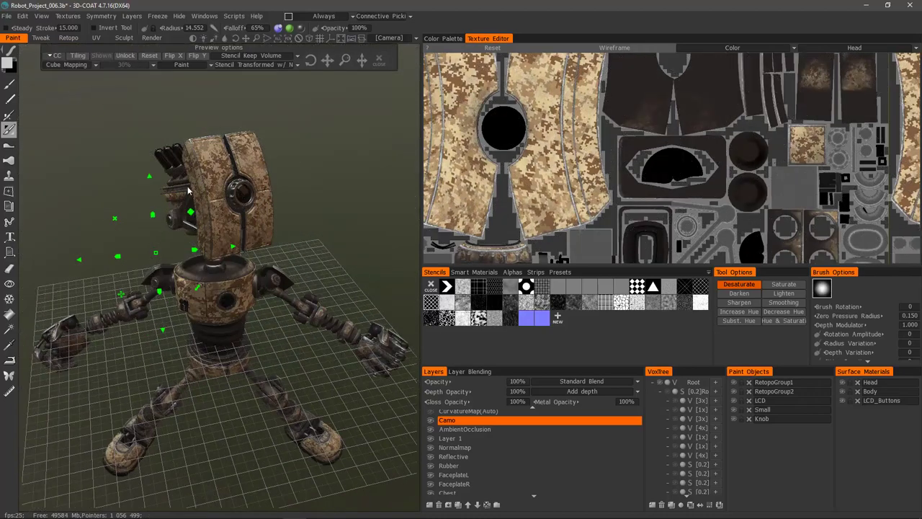
- Paint a test stroke across the robot's head and resize the stencil pattern
mouse_move(211, 216)
mouse_down()
mouse_move(231, 160)
mouse_move(184, 157)
mouse_move(208, 133)
mouse_move(254, 148)
mouse_move(206, 133)
mouse_move(216, 193)
mouse_move(207, 225)
mouse_move(214, 232)
mouse_move(253, 223)
mouse_move(216, 216)
mouse_up()
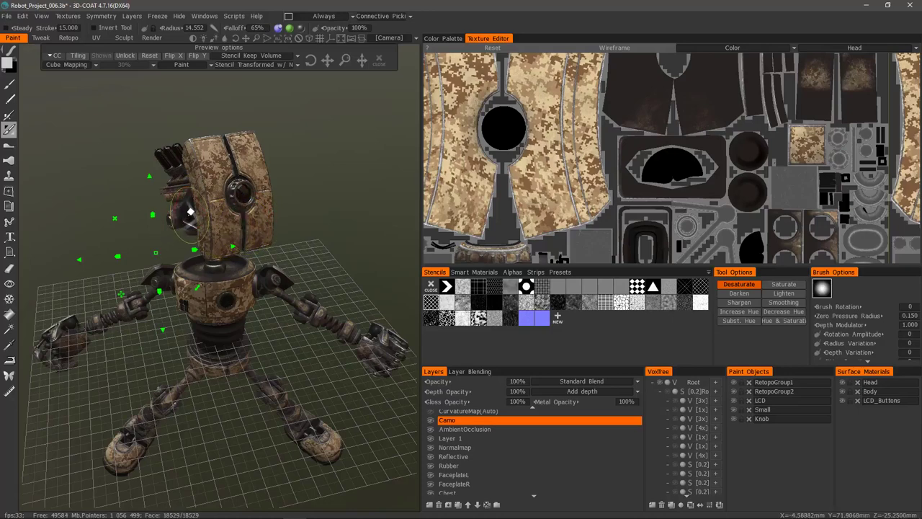
click(190, 211)
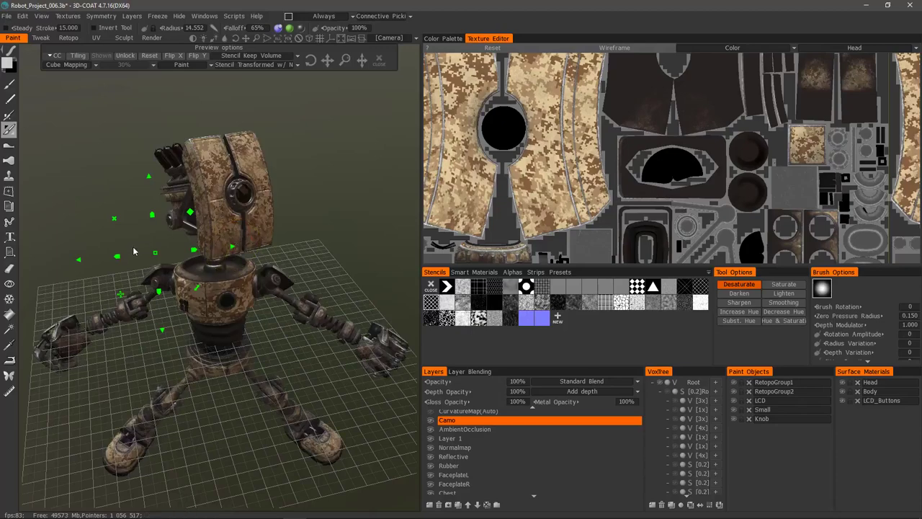
drag(345, 62, 347, 62)
- Set the stencil to Invert, paint over the image, show colour correction, then close Preview options
click(297, 57)
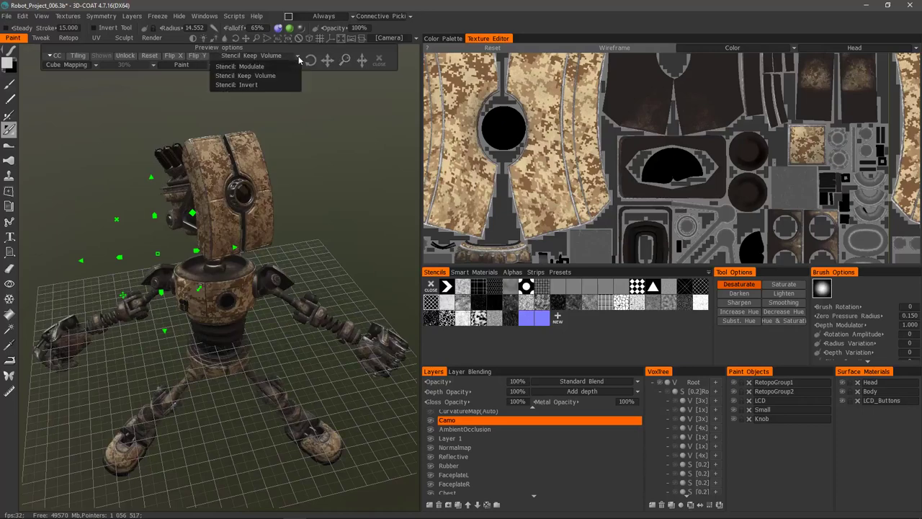
click(241, 85)
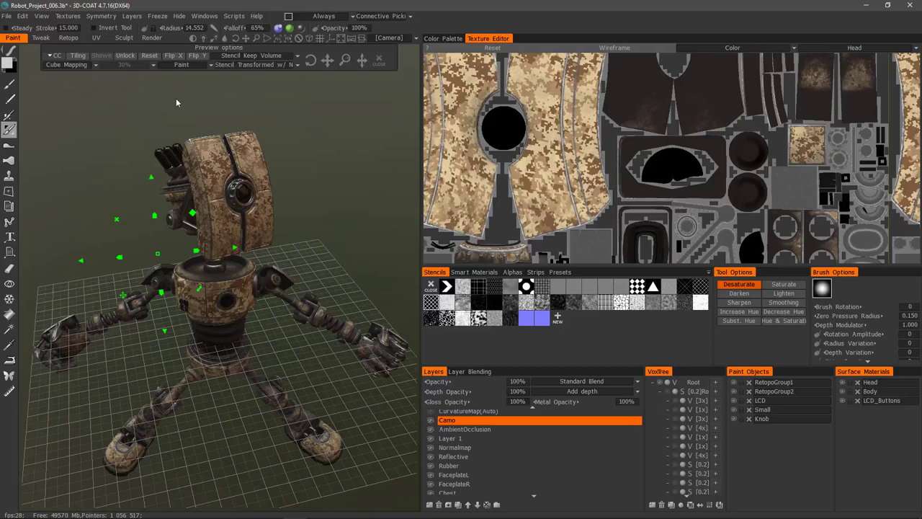
click(210, 65)
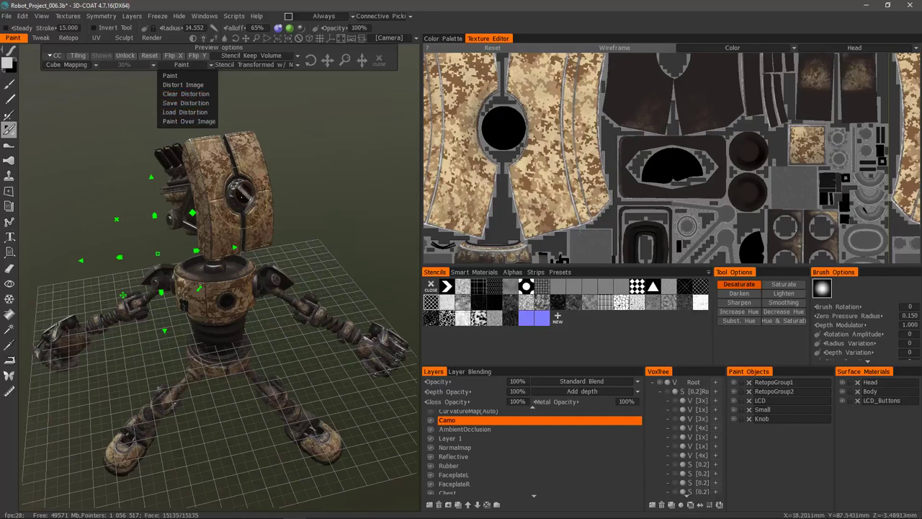
click(185, 122)
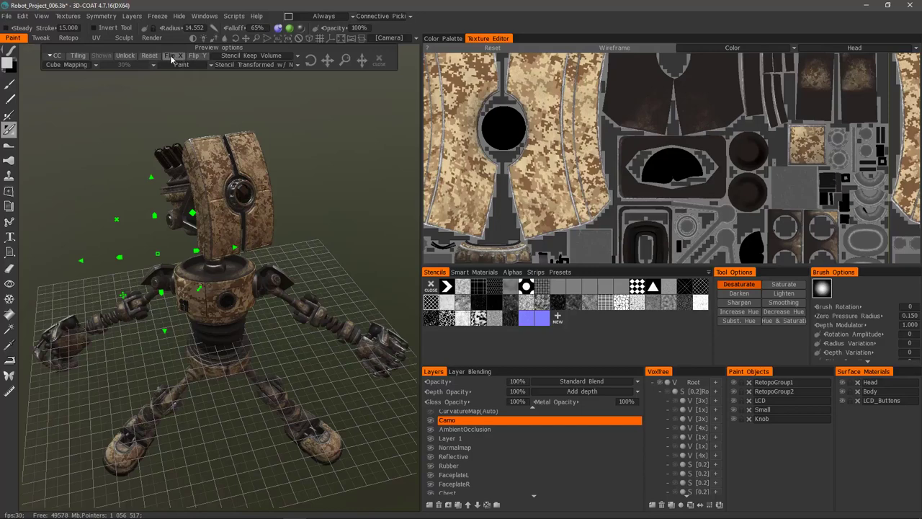
click(50, 57)
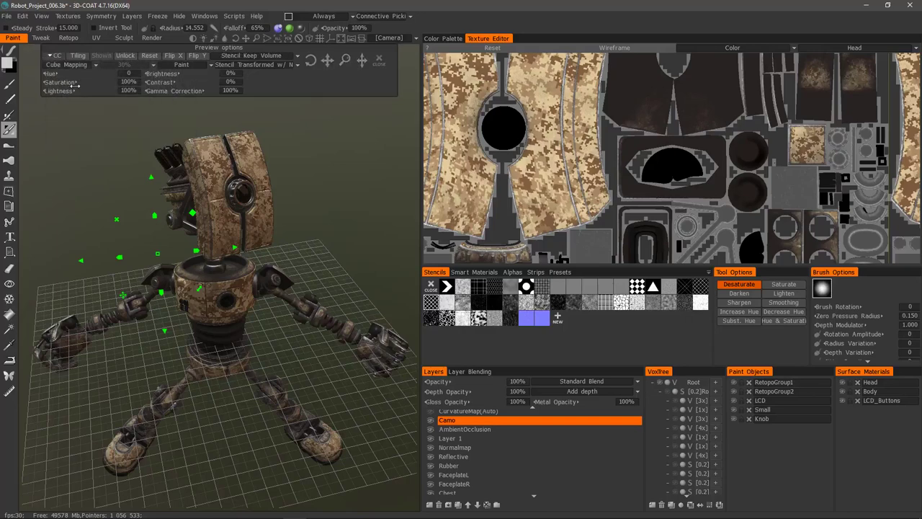
click(380, 61)
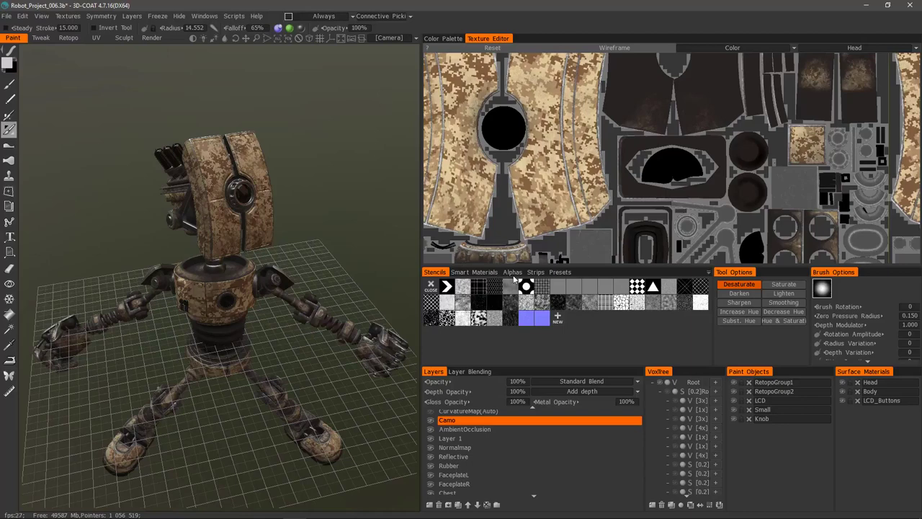
- Load the copper material from the Smart Materials library for preview and collapse the CC settings
click(474, 273)
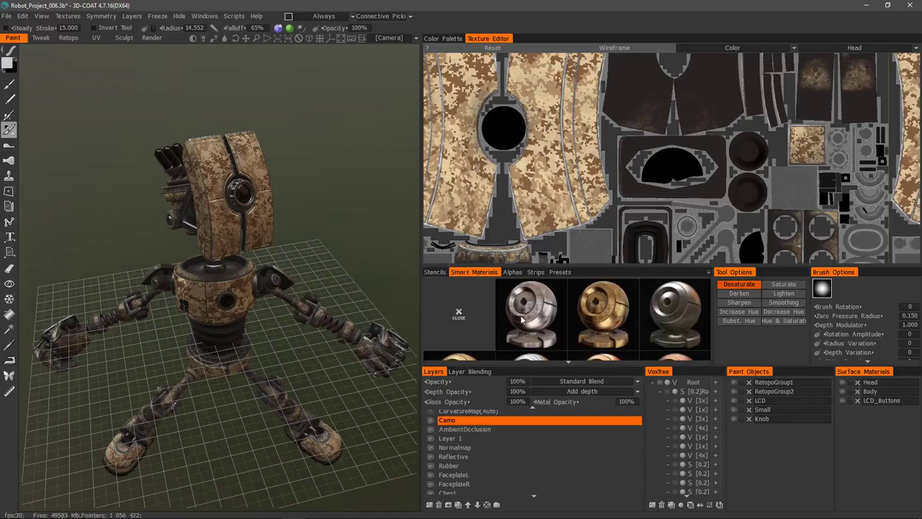
scroll(522, 332, down, 1)
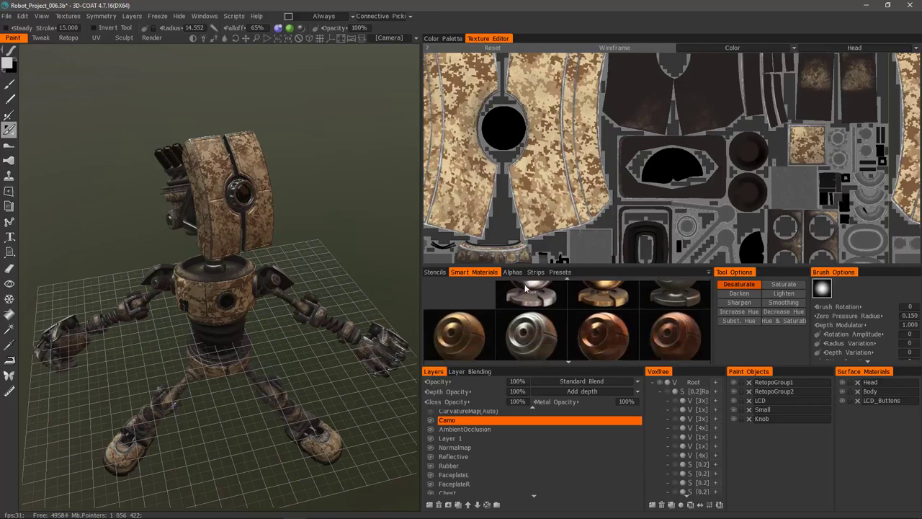
click(612, 334)
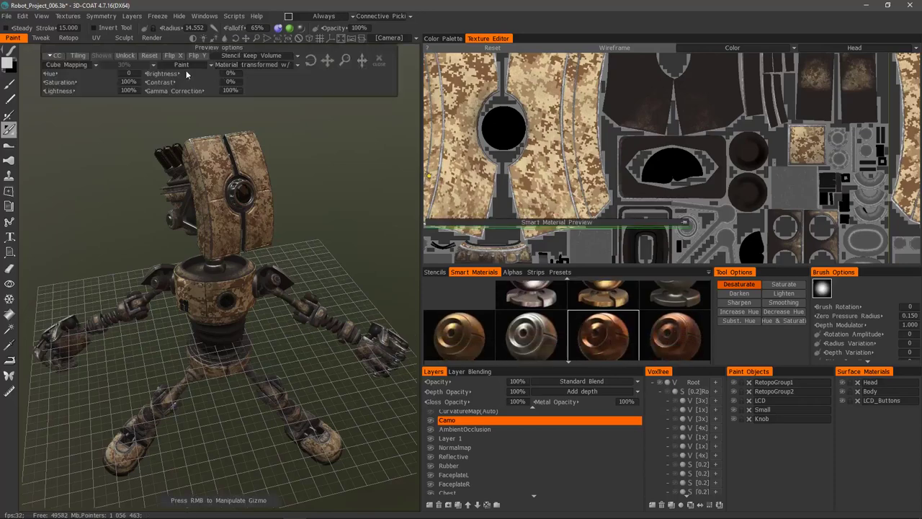
click(52, 56)
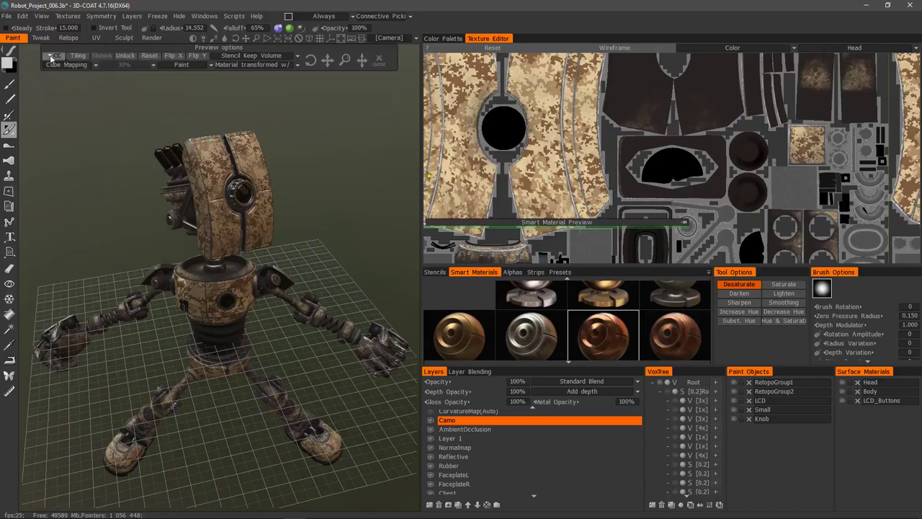
- Open the copper material in the Smart Material Editor with an enlarged preview
right_click(607, 348)
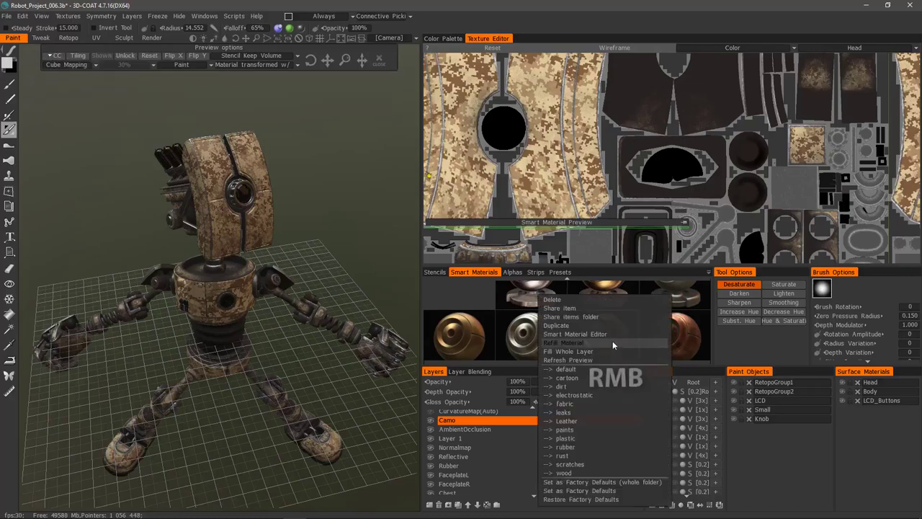
click(576, 335)
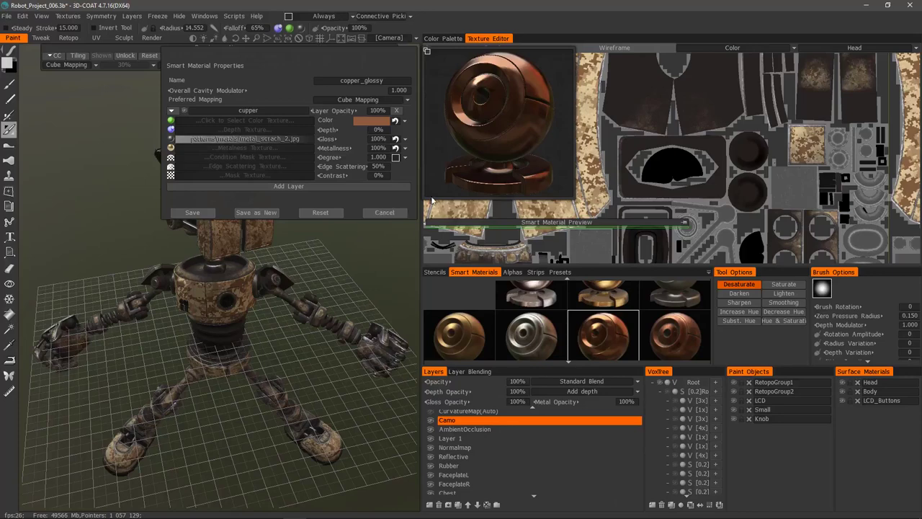
click(427, 51)
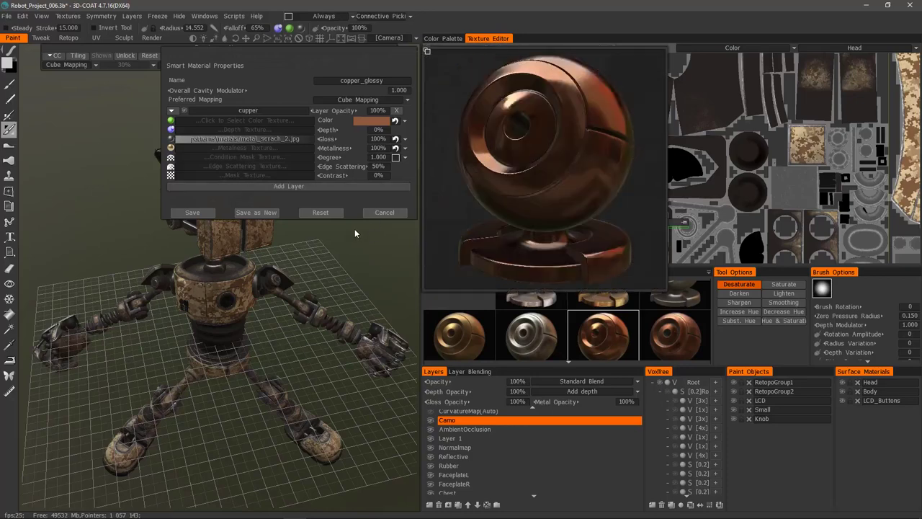
- Try grey, green and blue for the copper layer, cancel to keep copper, then browse the Degree choices
click(375, 125)
click(224, 249)
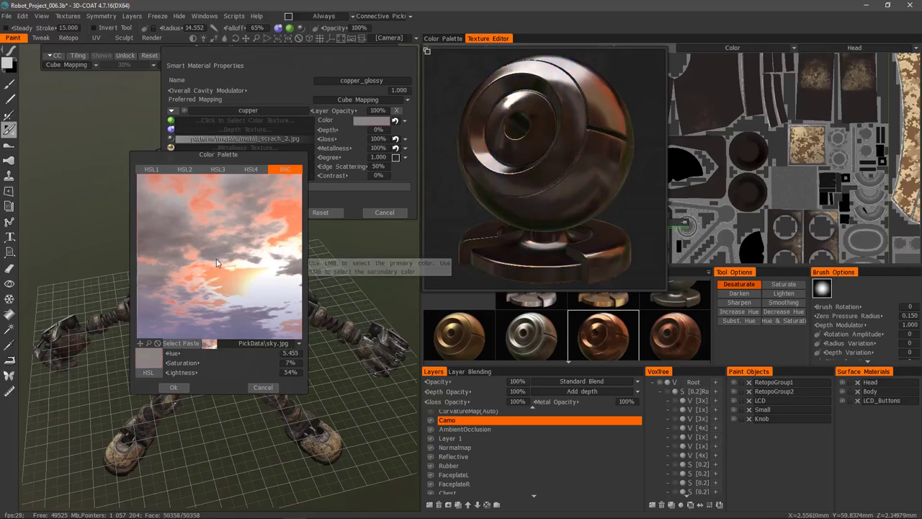
click(240, 328)
click(182, 168)
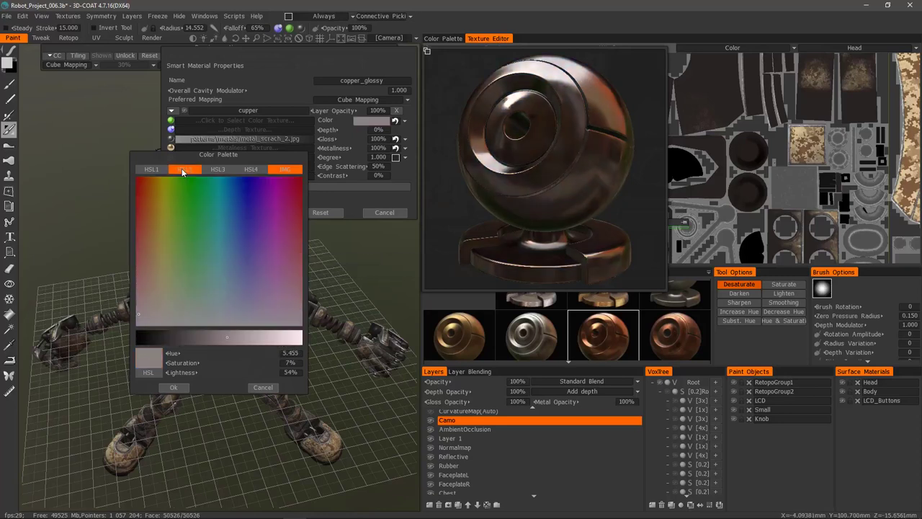
click(185, 213)
drag(185, 214, 212, 228)
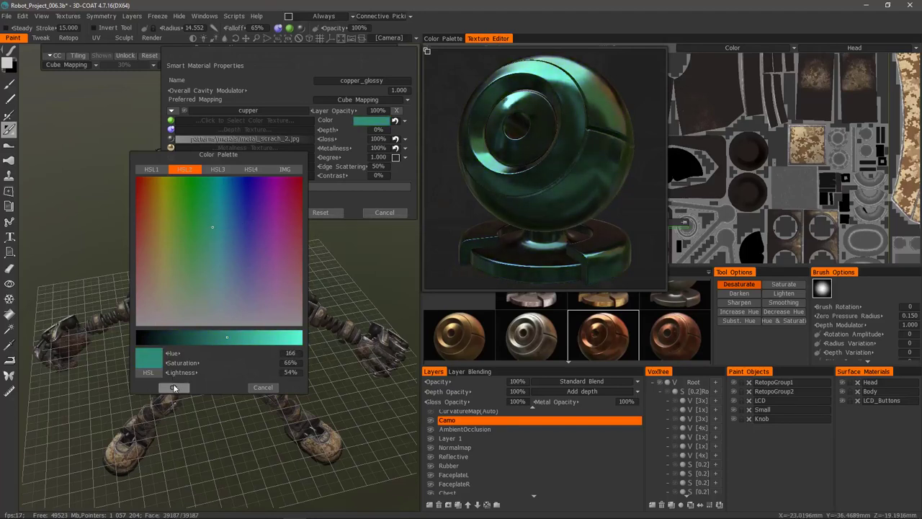
click(263, 387)
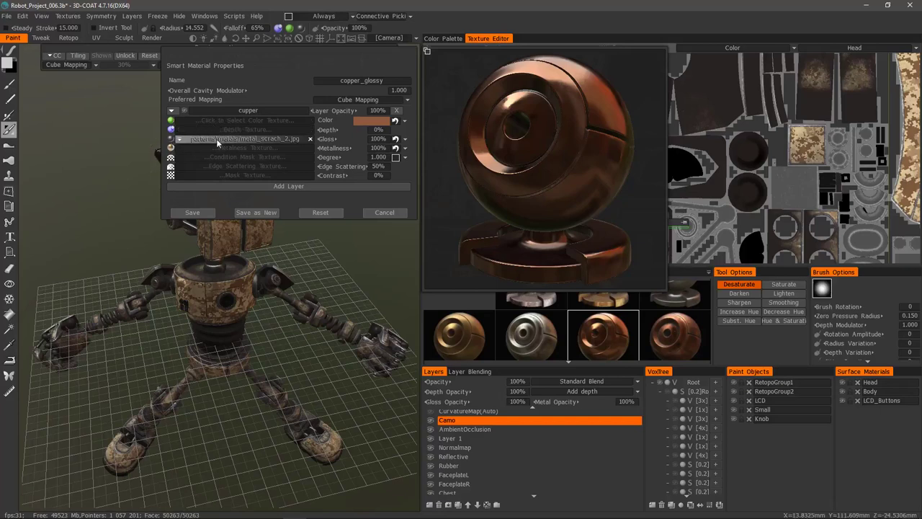
click(325, 158)
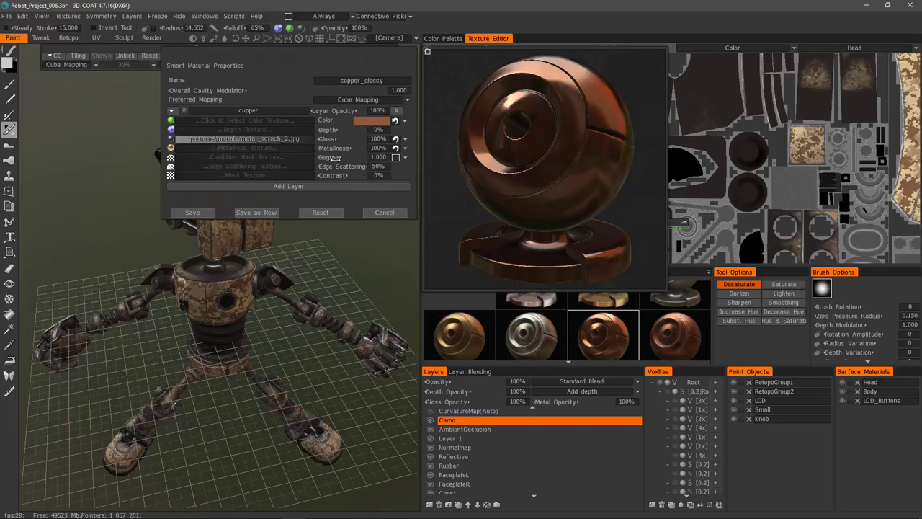
click(405, 159)
click(407, 100)
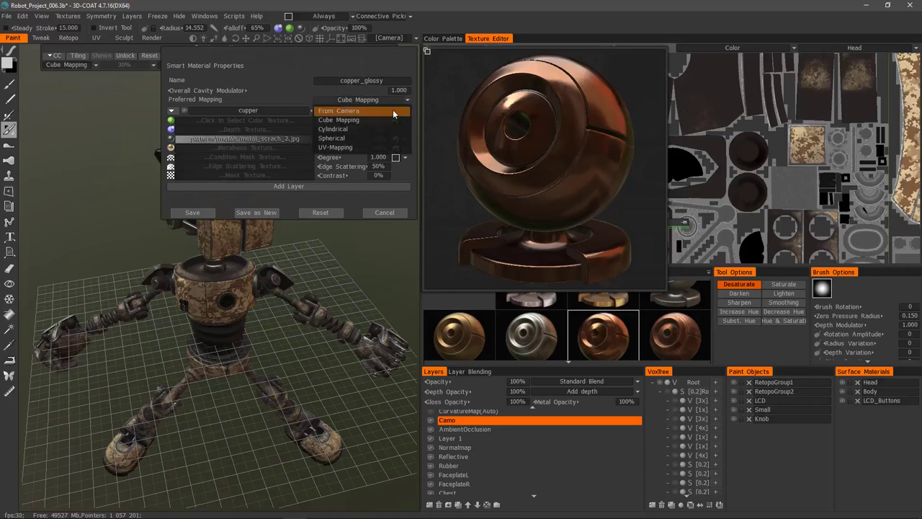
click(343, 112)
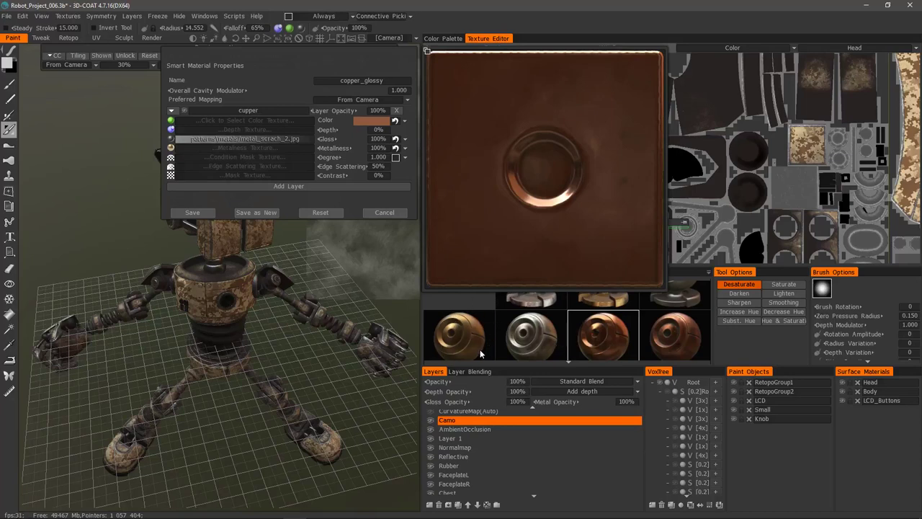
mouse_move(470, 323)
click(348, 99)
click(338, 121)
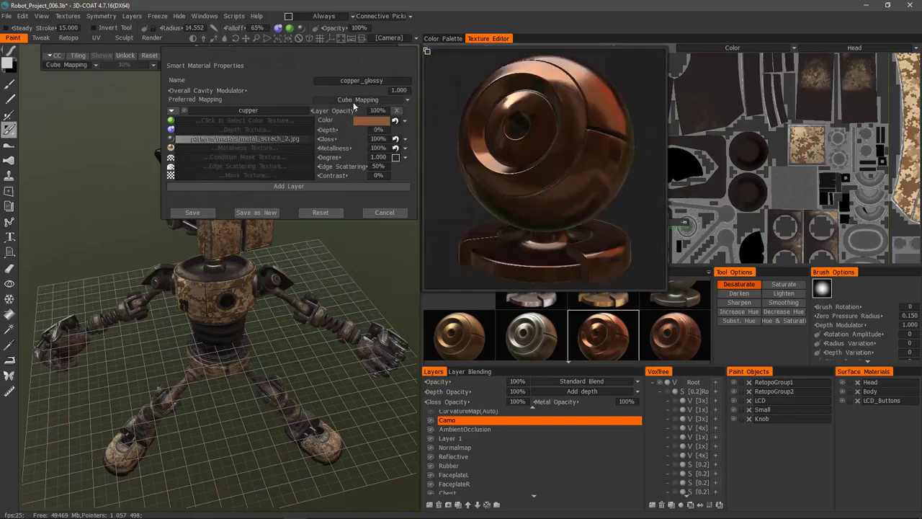
click(353, 105)
click(331, 148)
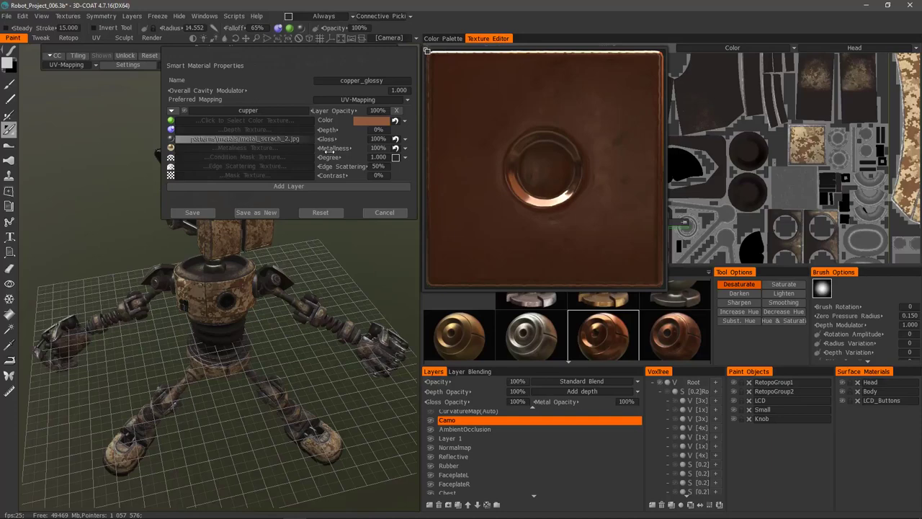
click(353, 100)
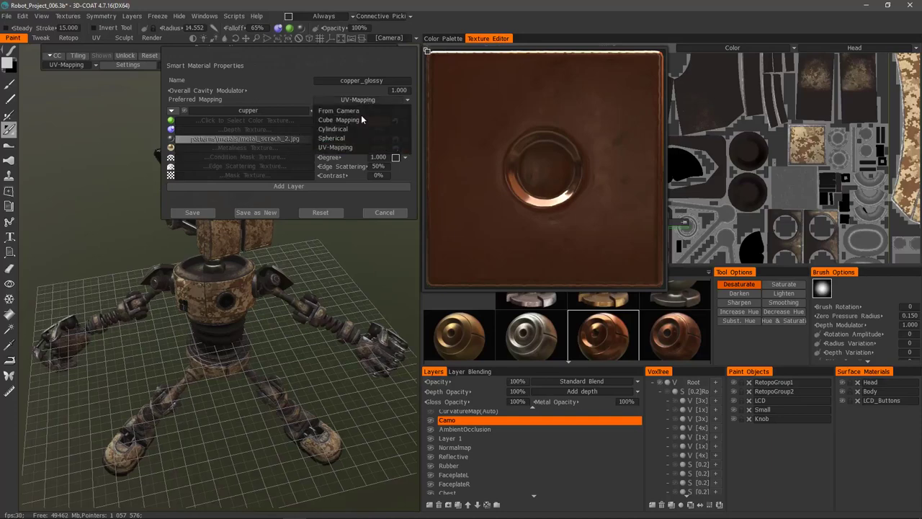
click(352, 118)
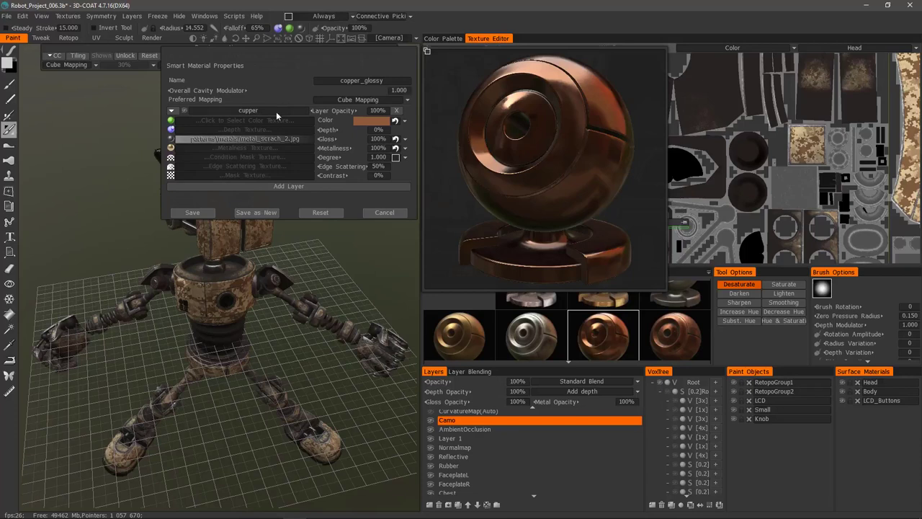
- Add a new Layer1 above the cupper layer, then collapse and re-expand both layers' settings
click(194, 113)
click(193, 112)
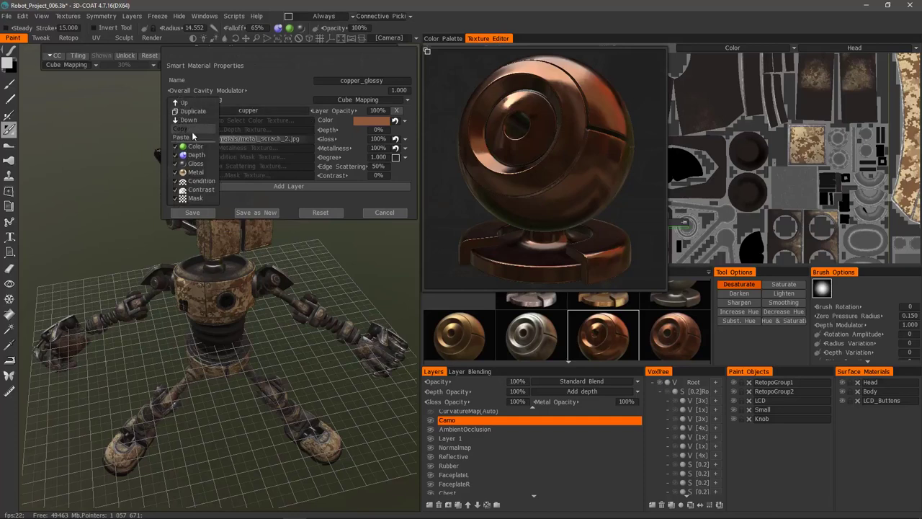
click(192, 136)
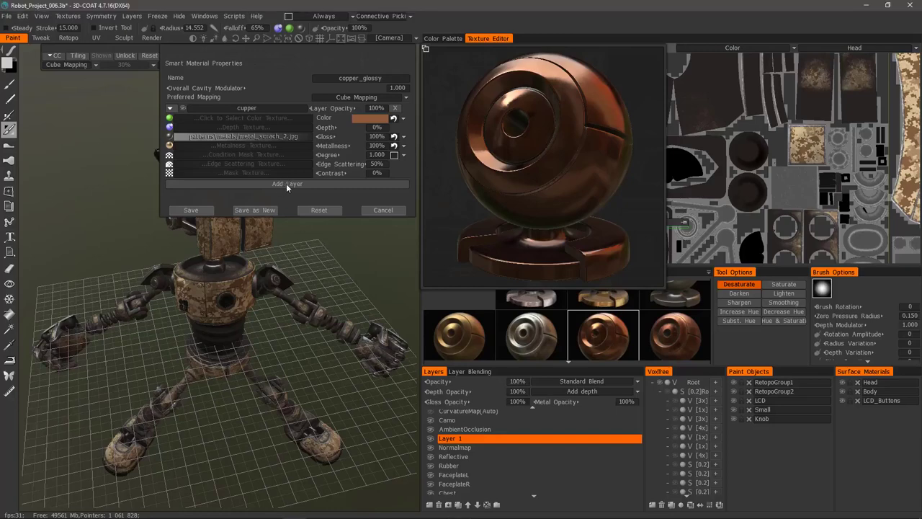
click(287, 184)
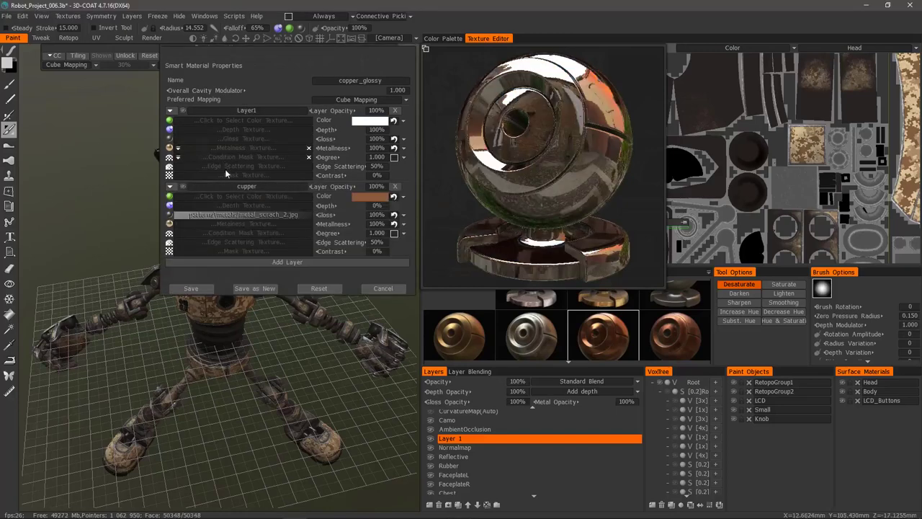
click(170, 186)
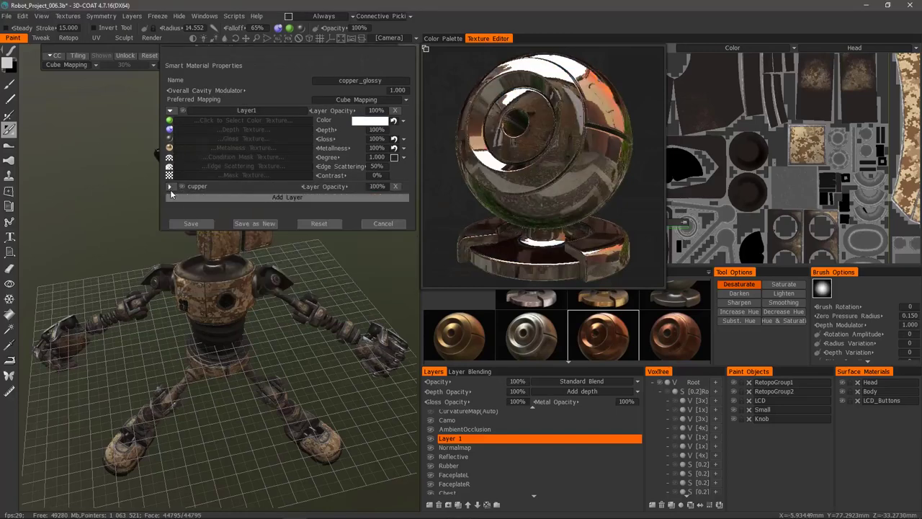
click(170, 112)
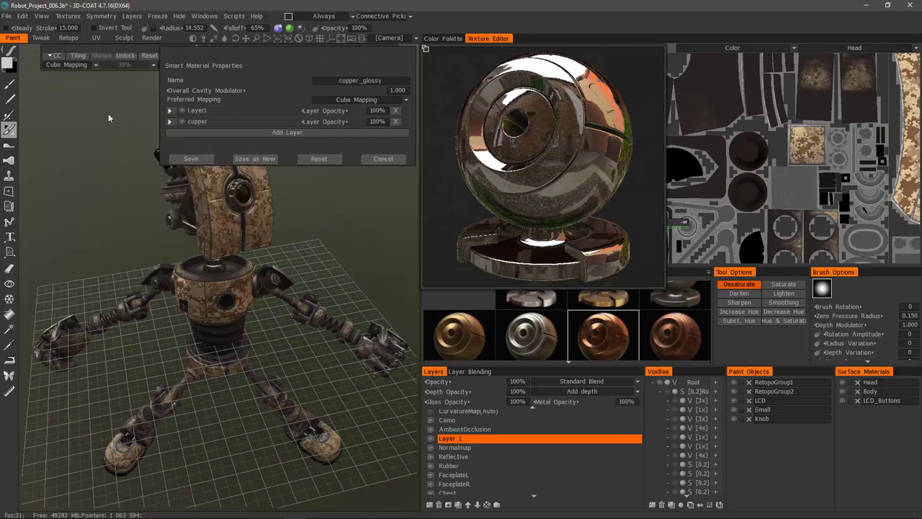
click(170, 112)
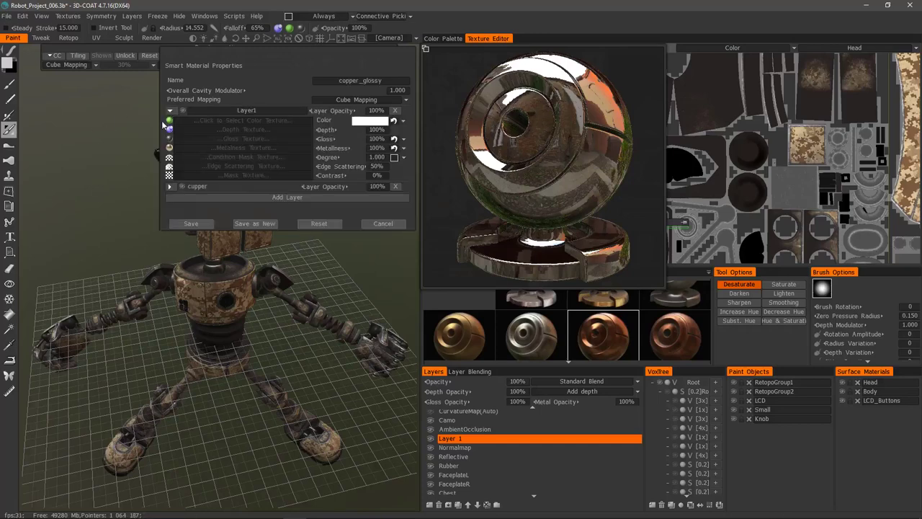
click(170, 187)
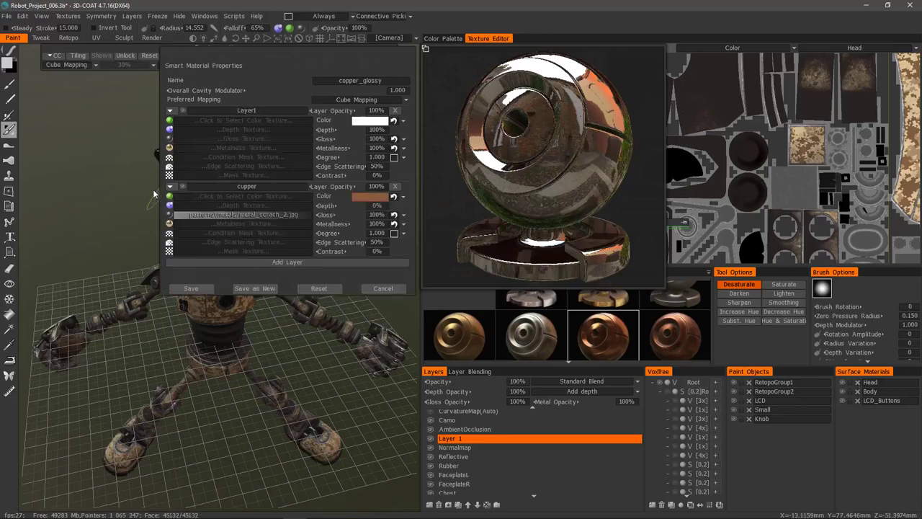
- Turn off cupper's Depth, Gloss, Metal, Condition, Contrast and Mask channels, leaving only Color
right_click(193, 191)
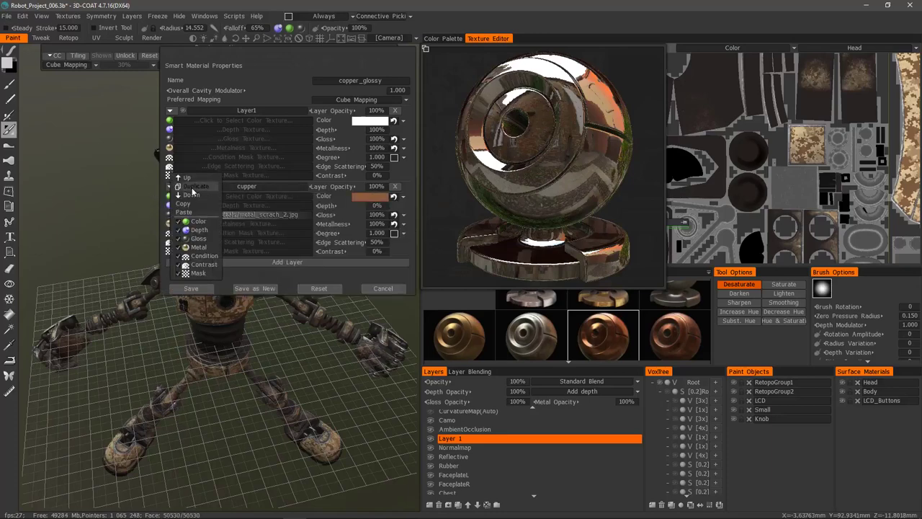
click(181, 230)
click(182, 239)
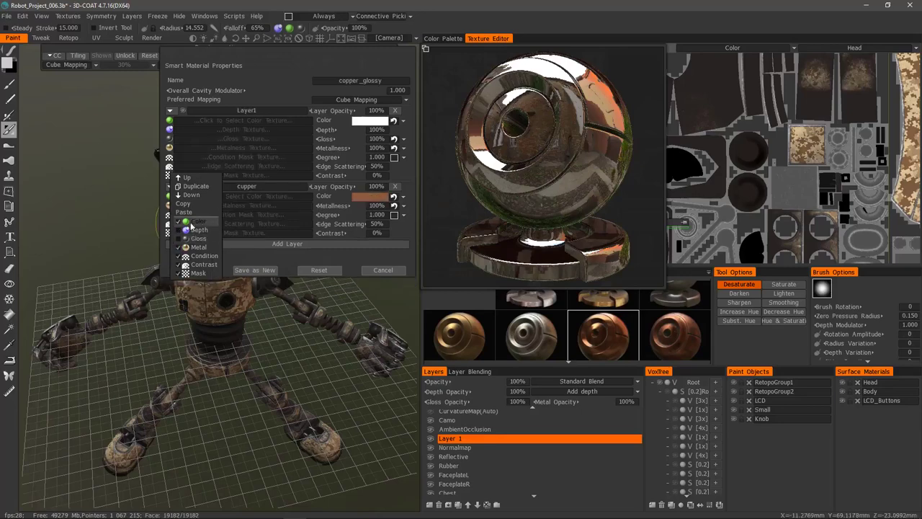
click(181, 247)
click(181, 255)
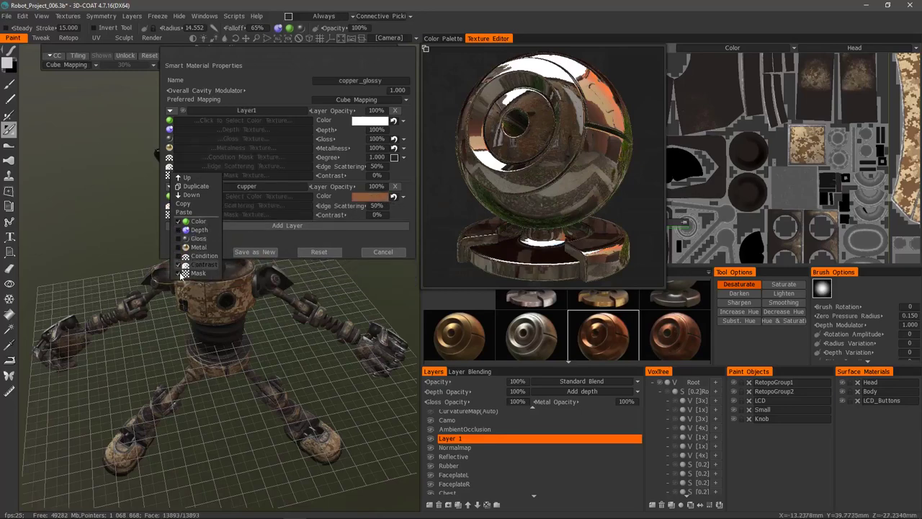
click(181, 265)
click(180, 273)
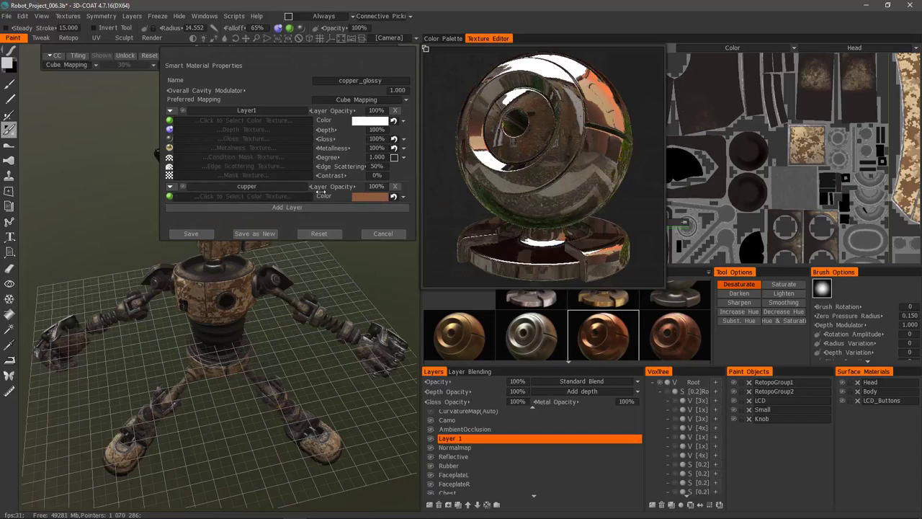
- Delete the cupper layer so only Layer1 remains, and move the properties window to the right
click(395, 186)
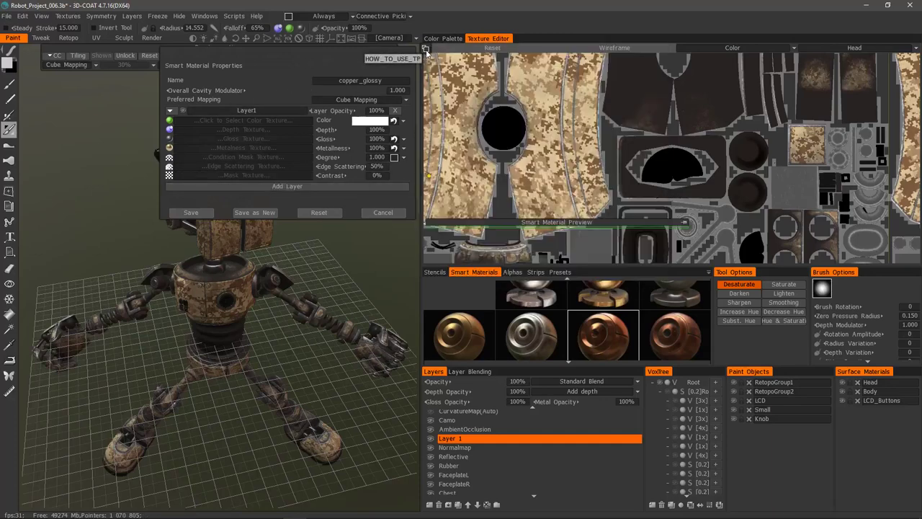
drag(336, 53, 547, 64)
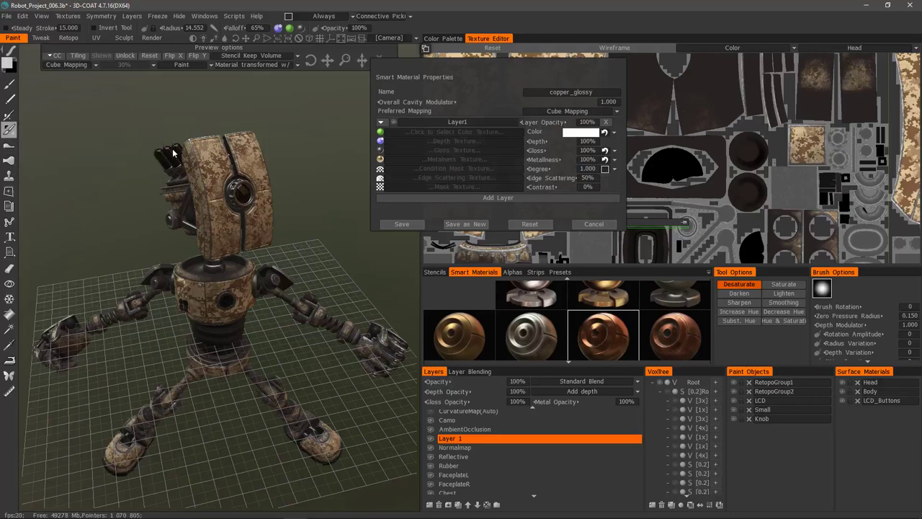
- Switch to the Fill tool and shift the material properties window down and right
click(225, 172)
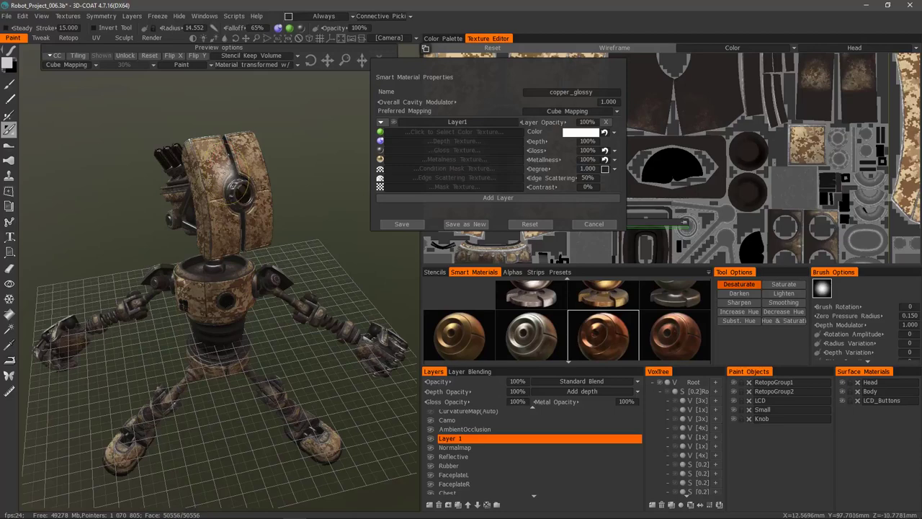
click(8, 316)
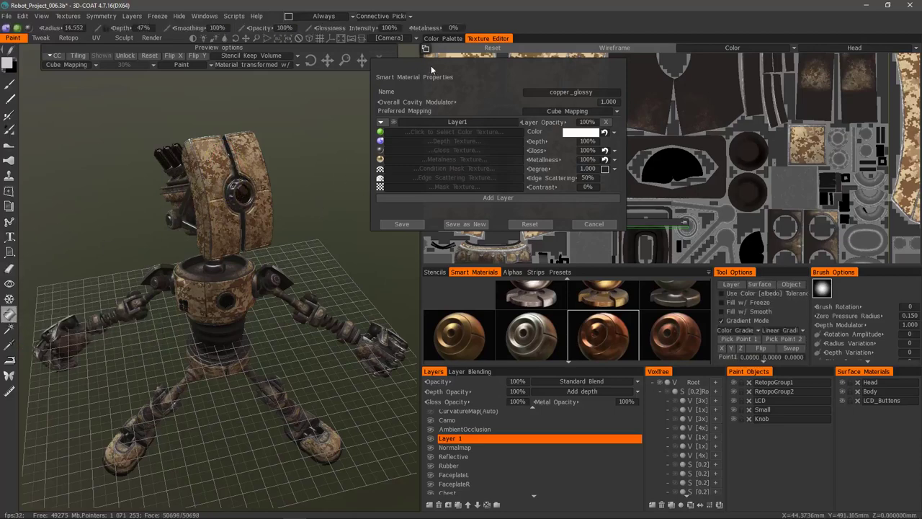
drag(431, 67, 529, 55)
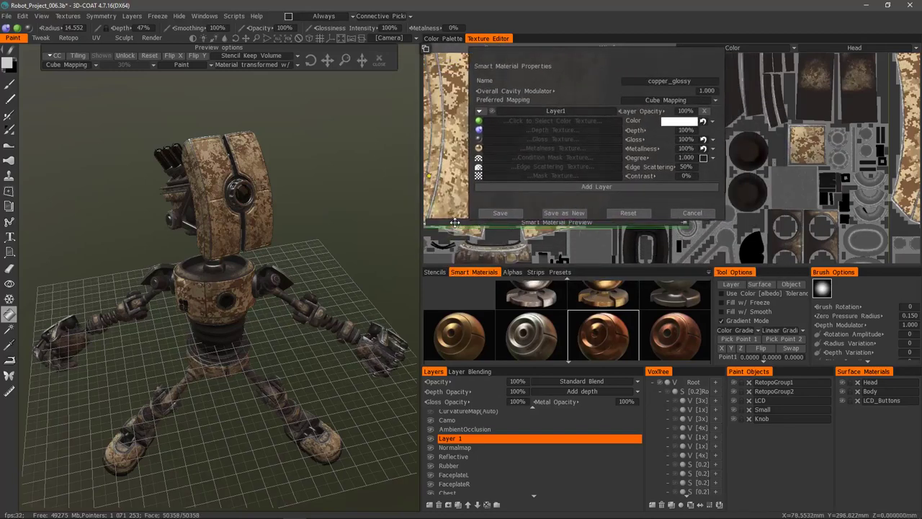
- Float an enlarged Smart Material Preview over the robot's head and cancel the material properties
drag(456, 222, 118, 111)
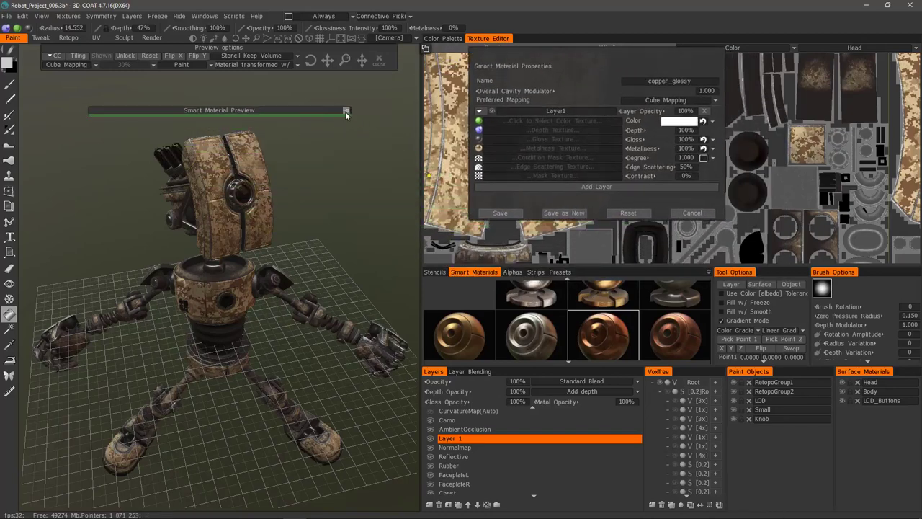
click(345, 111)
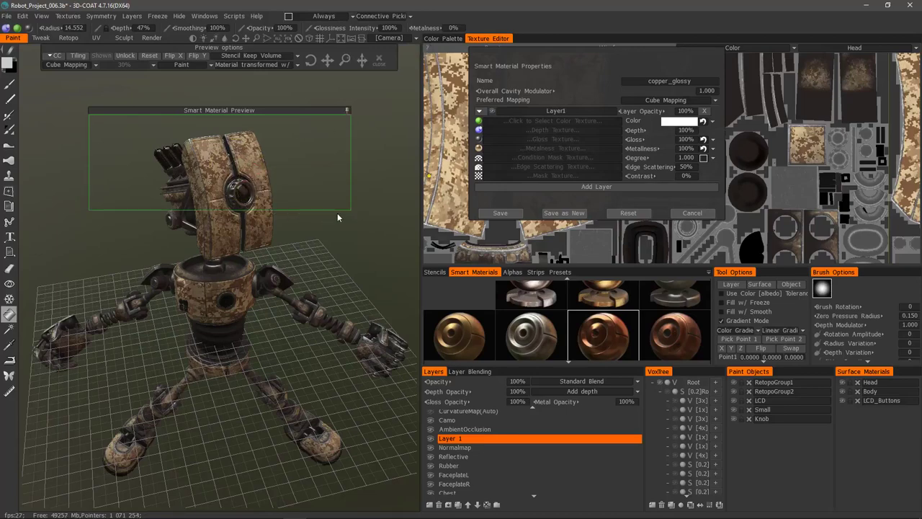
drag(350, 214, 348, 243)
click(6, 28)
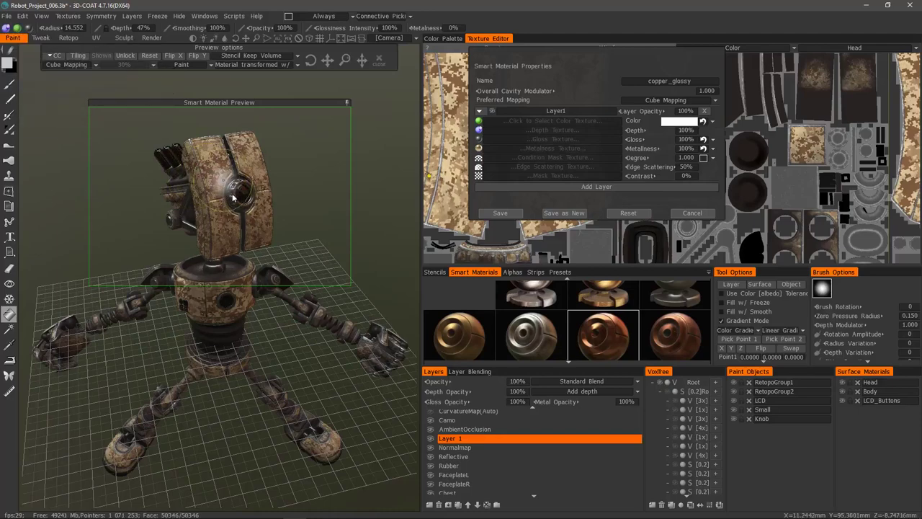
click(690, 213)
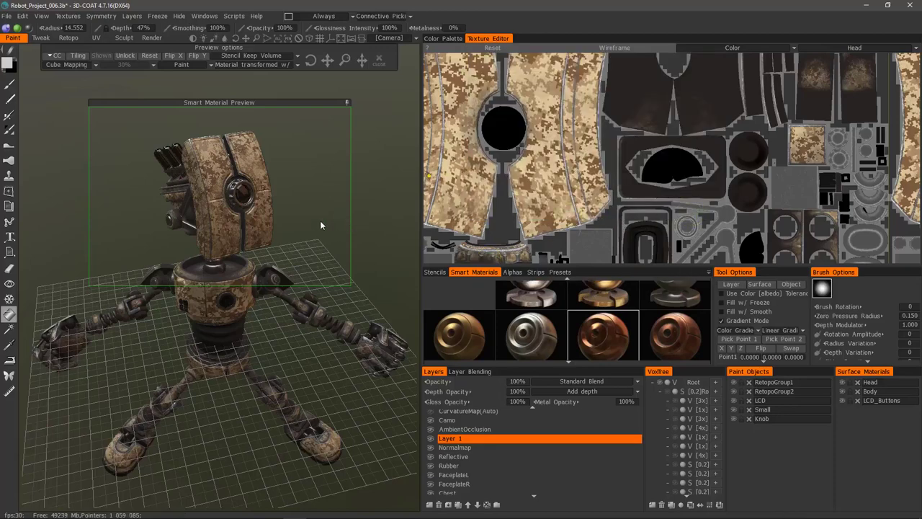
drag(227, 102, 234, 103)
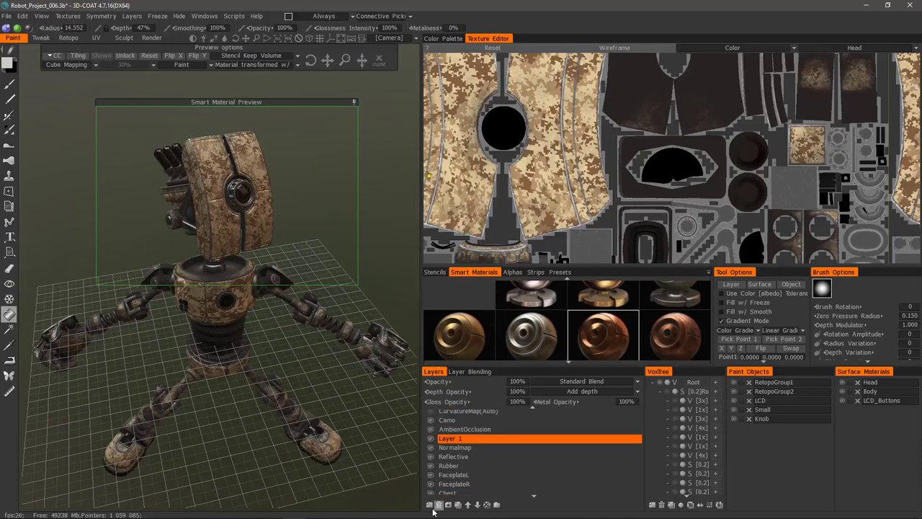
- Create Layer 16, reopen the copper material editor, view the left side, and move Layer 16 above Camo
click(431, 507)
right_click(535, 296)
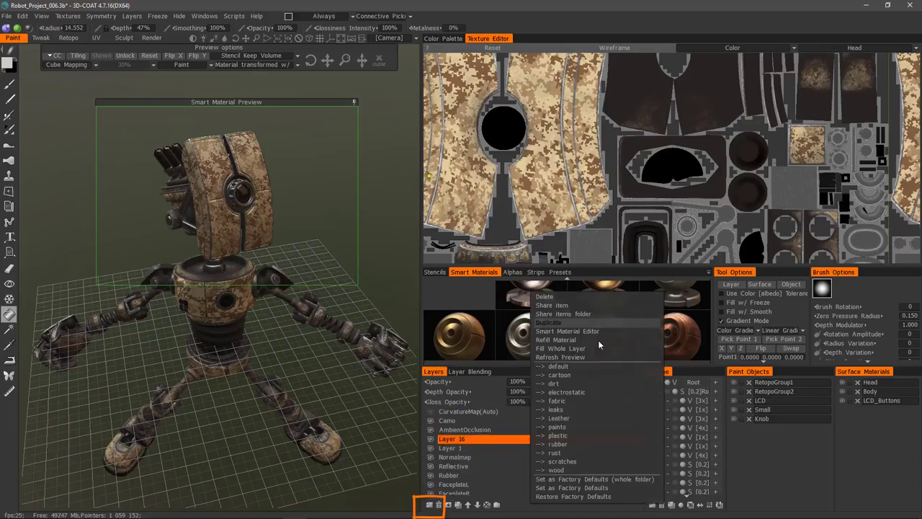
click(581, 331)
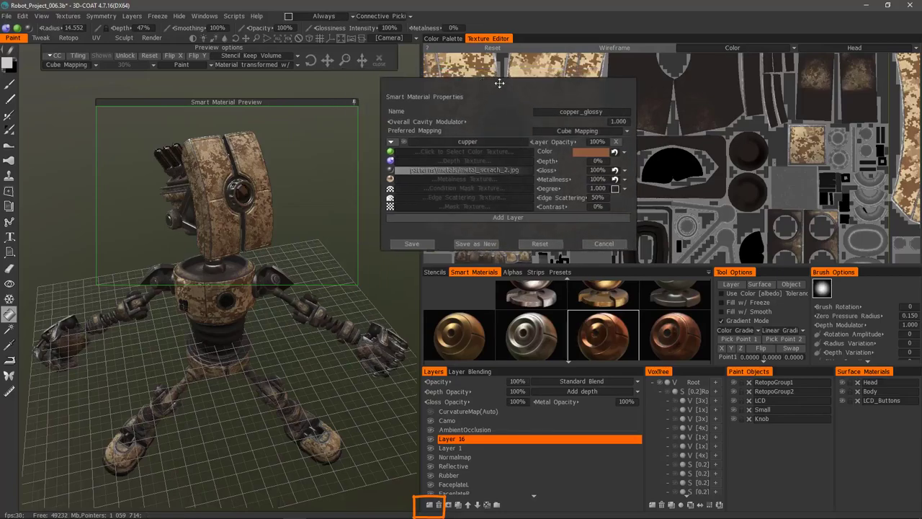
drag(179, 186, 152, 218)
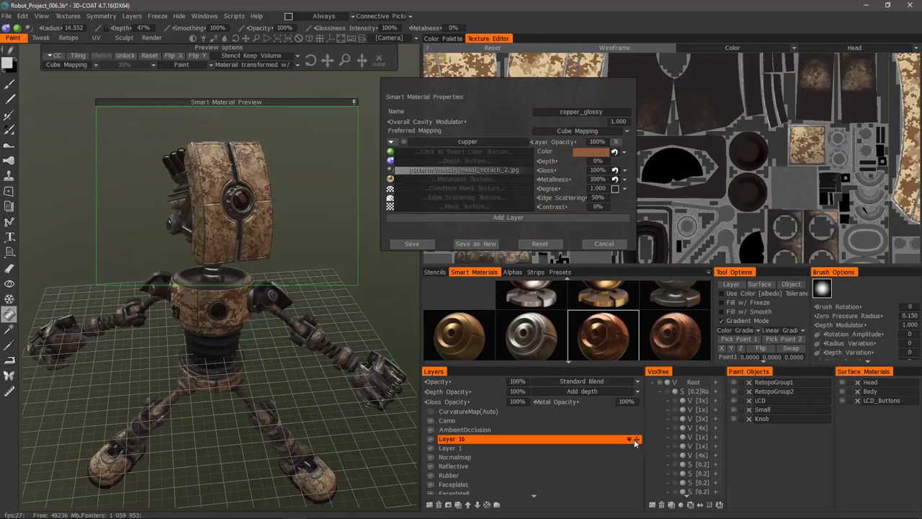
drag(639, 445, 637, 421)
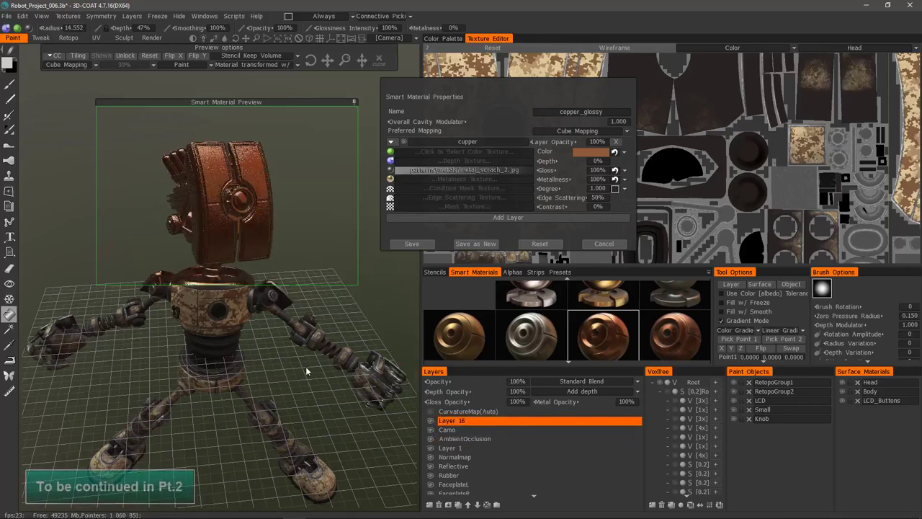